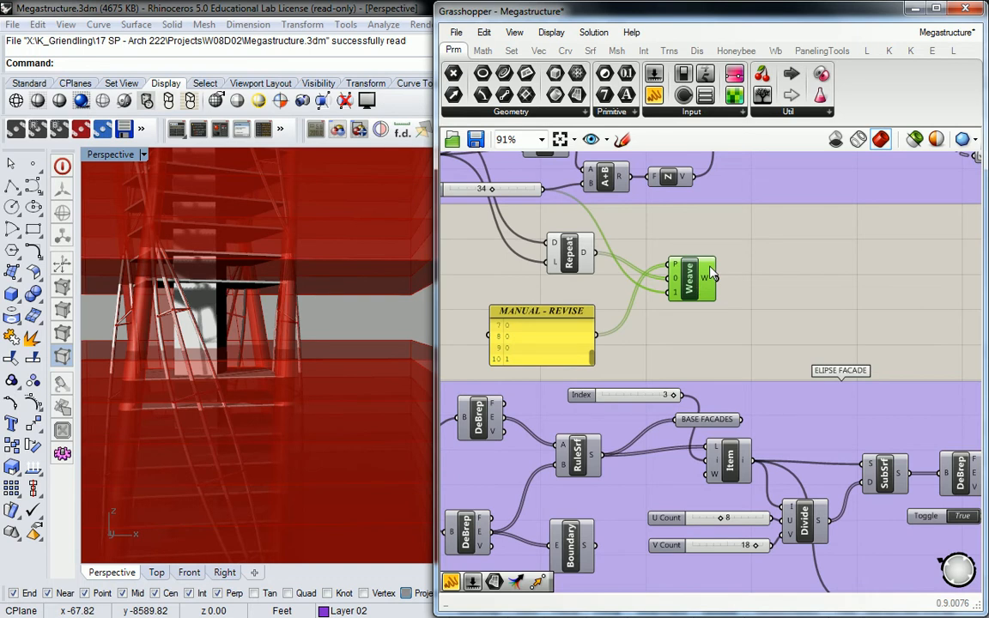
Step: Place a Number parameter beside the Weave component and feed it from the Weave output W
{"action": "mouse_move", "coordinate": [712, 279]}
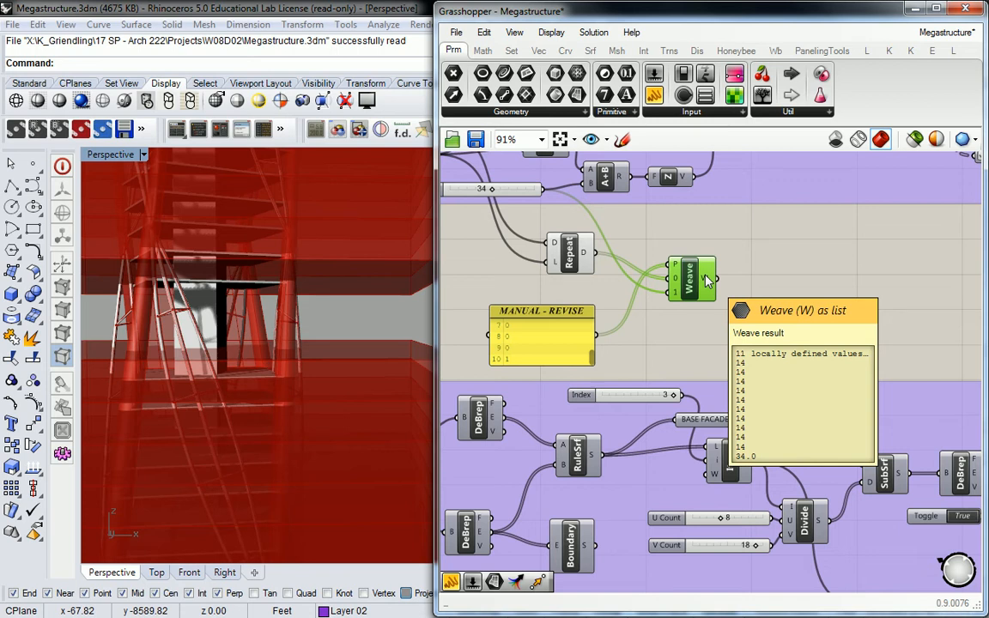
{"action": "scroll", "coordinate": [706, 274], "scroll_direction": "down", "scroll_amount": 6}
{"action": "right_click_drag", "start_coordinate": [779, 276], "coordinate": [634, 297]}
{"action": "scroll", "coordinate": [492, 297], "scroll_direction": "up", "scroll_amount": 3}
{"action": "scroll", "coordinate": [605, 287], "scroll_direction": "up", "scroll_amount": 4}
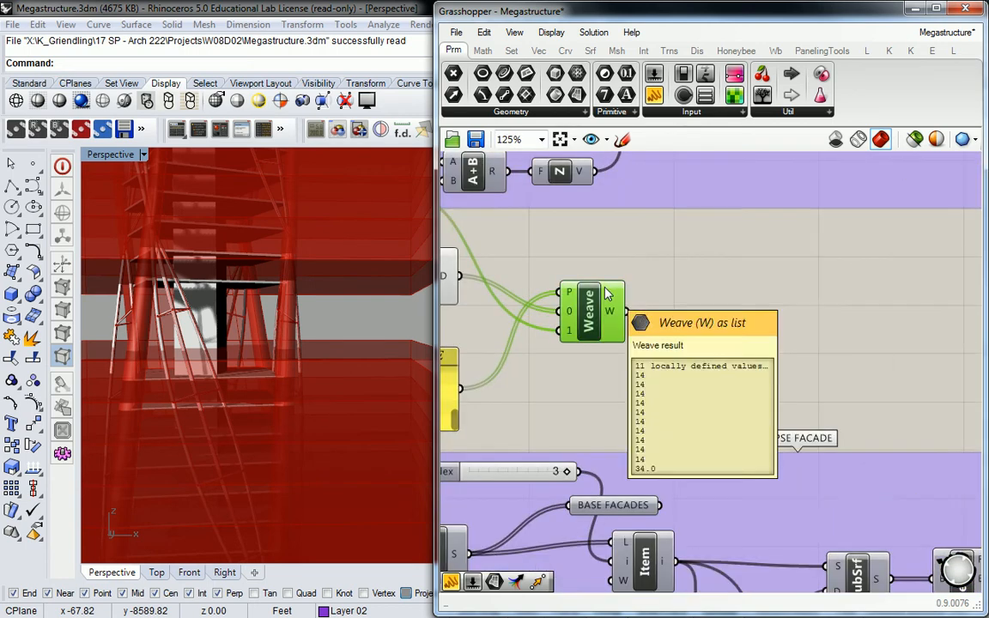
{"action": "scroll", "coordinate": [607, 294], "scroll_direction": "up", "scroll_amount": 3}
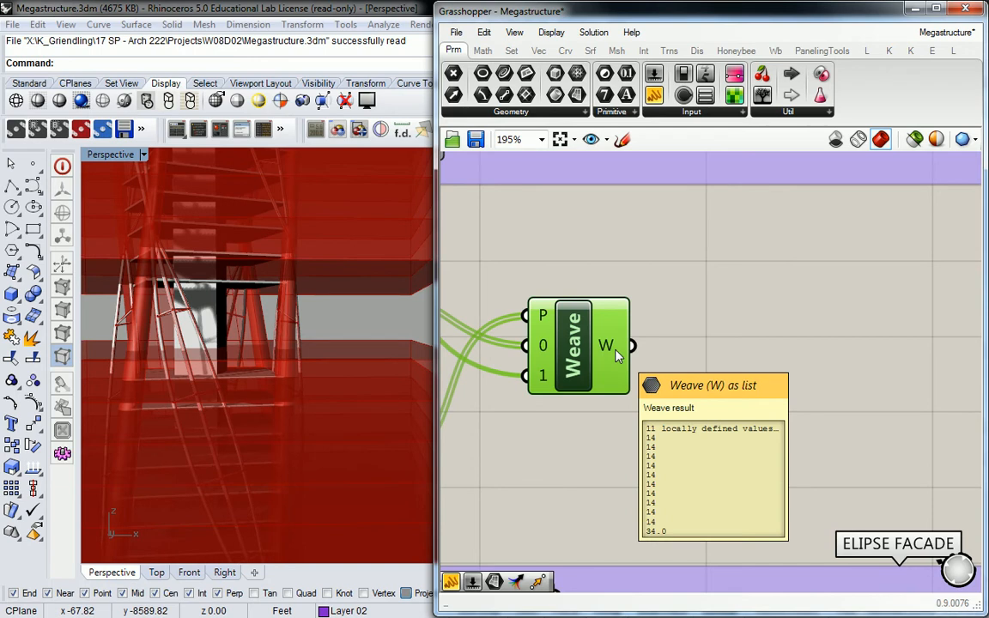
{"action": "left_click", "coordinate": [630, 114]}
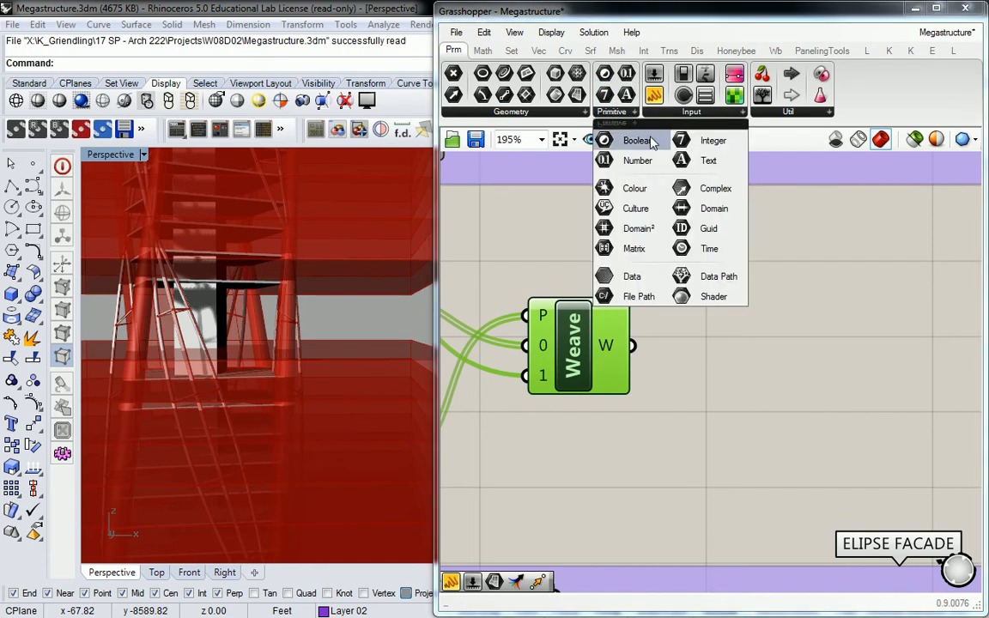
{"action": "left_click_drag", "start_coordinate": [638, 161], "coordinate": [718, 356]}
{"action": "left_click_drag", "start_coordinate": [633, 345], "coordinate": [688, 347]}
Step: Rename the Number parameter PACKAGE FLOOR TO FLOOR and move it clear of the Weave component
{"action": "right_click", "coordinate": [714, 348]}
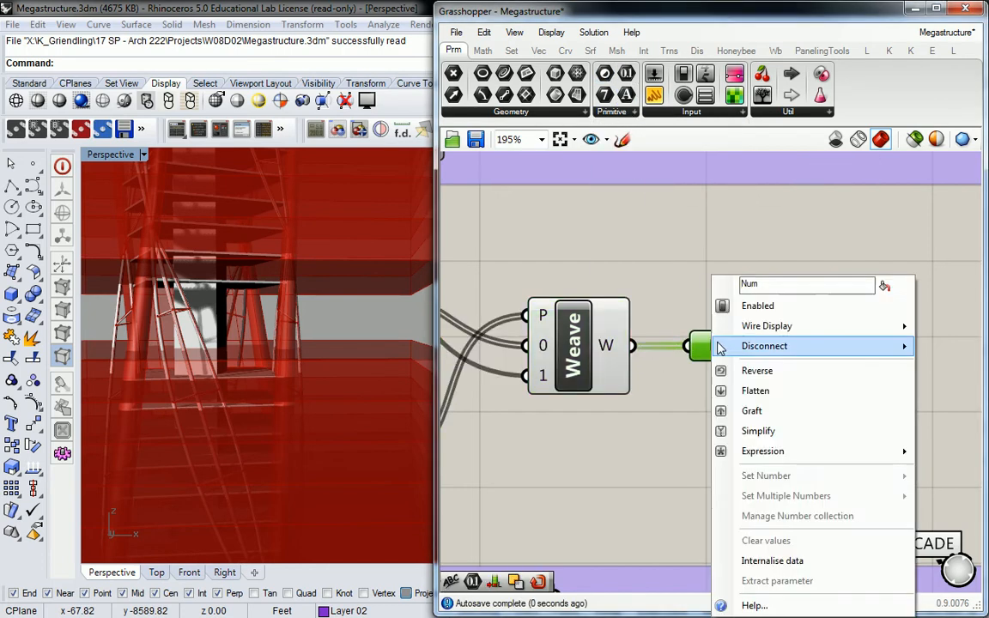
{"action": "left_click", "coordinate": [723, 284]}
{"action": "type", "text": "PAKC"}
{"action": "key", "text": "BackSpace"}
{"action": "key", "text": "BackSpace"}
{"action": "type", "text": "CKAGE"}
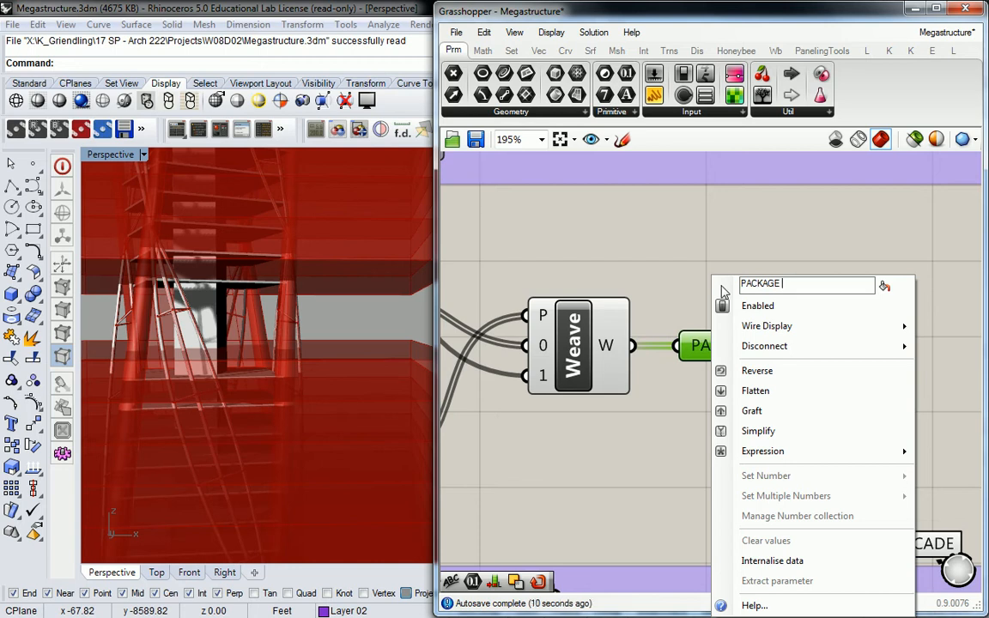
{"action": "type", "text": "FLO"}
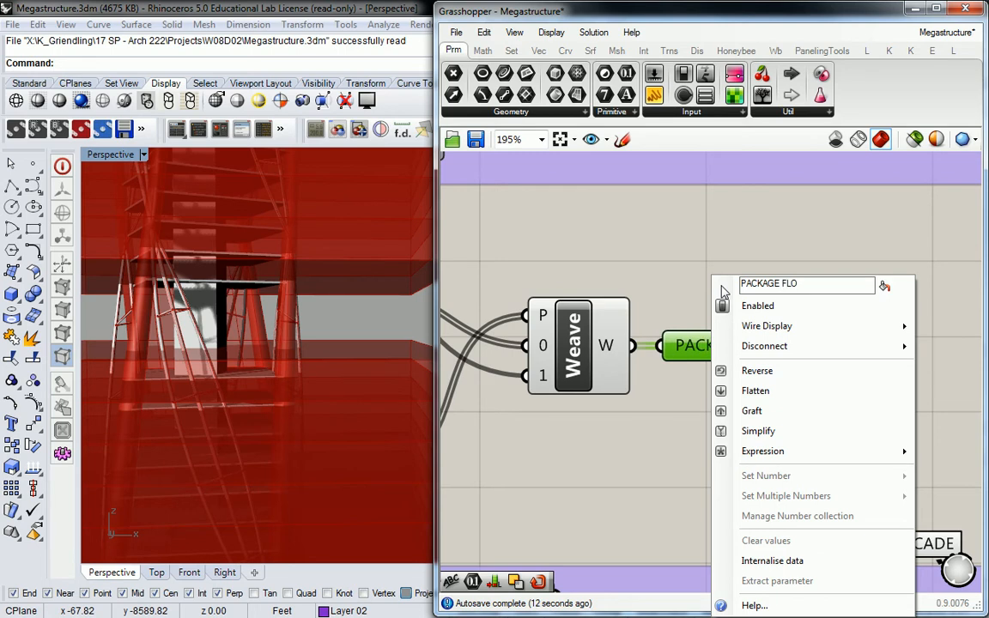
{"action": "key", "text": "BackSpace"}
{"action": "key", "text": "BackSpace"}
{"action": "key", "text": "BackSpace"}
{"action": "type", "text": "FLOOR TO FLOR"}
{"action": "key", "text": "BackSpace"}
{"action": "type", "text": "OR"}
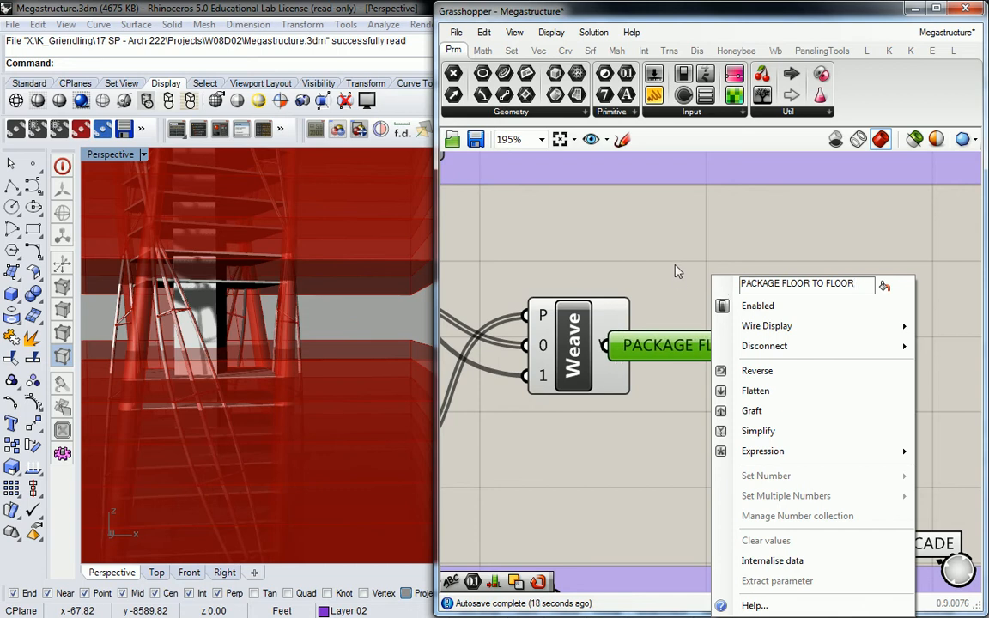
{"action": "left_click", "coordinate": [684, 232]}
{"action": "left_click_drag", "start_coordinate": [718, 351], "coordinate": [800, 350]}
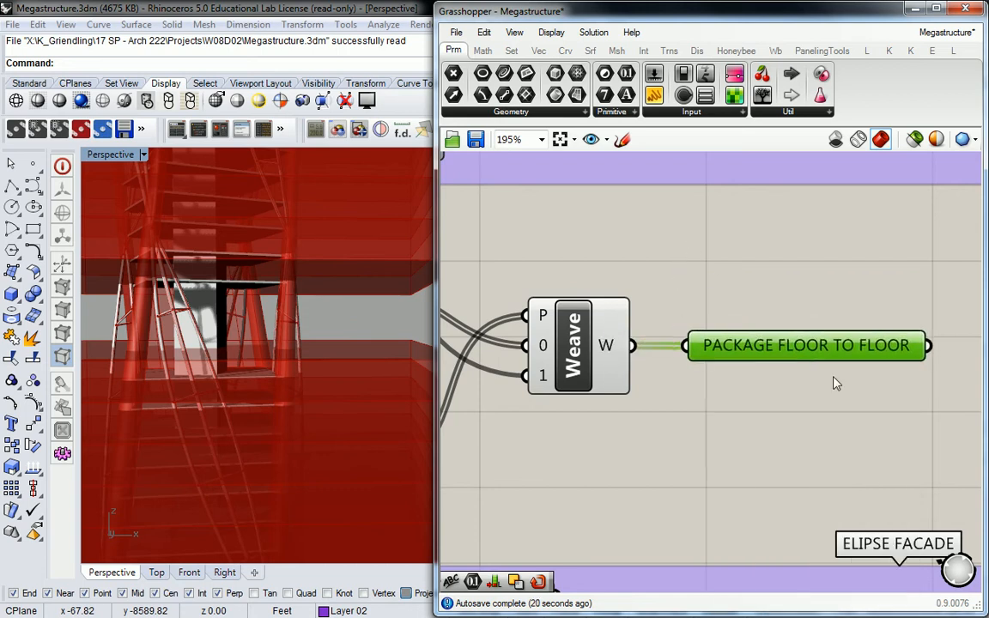
Step: Duplicate the PACKAGE FLOOR TO FLOOR parameter and place the copy, fed by the original, to its lower right
{"action": "right_click_drag", "start_coordinate": [838, 384], "coordinate": [754, 363]}
{"action": "key", "text": "ctrl+c"}
{"action": "key", "text": "ctrl+v"}
{"action": "scroll", "coordinate": [771, 350], "scroll_direction": "down", "scroll_amount": 3}
{"action": "right_click_drag", "start_coordinate": [811, 347], "coordinate": [704, 353]}
{"action": "left_click_drag", "start_coordinate": [587, 354], "coordinate": [736, 376]}
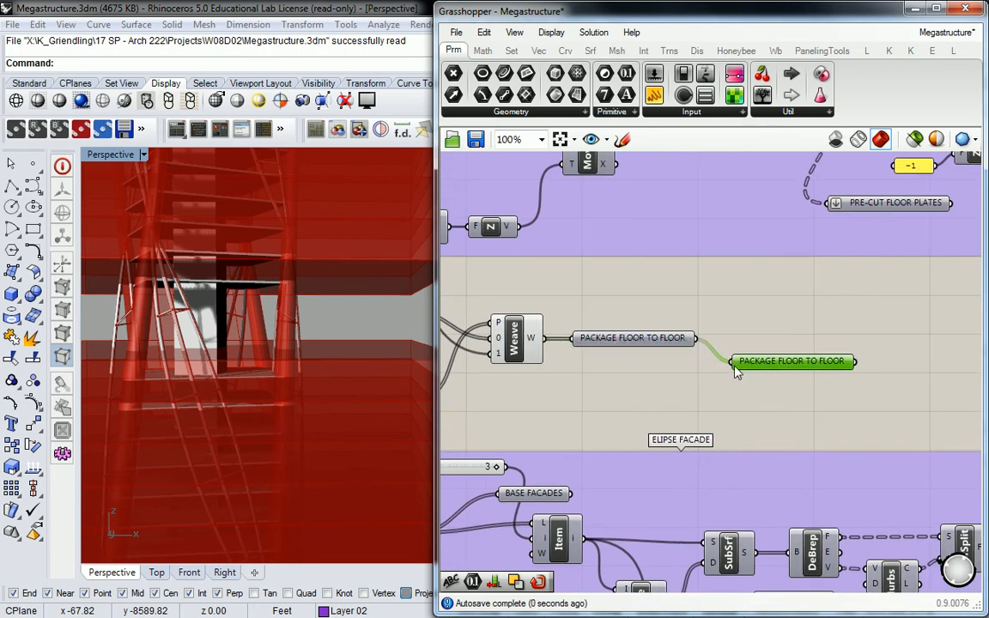
Step: Set the incoming wire display of the copied PACKAGE FLOOR TO FLOOR parameter to hidden
{"action": "right_click", "coordinate": [736, 375]}
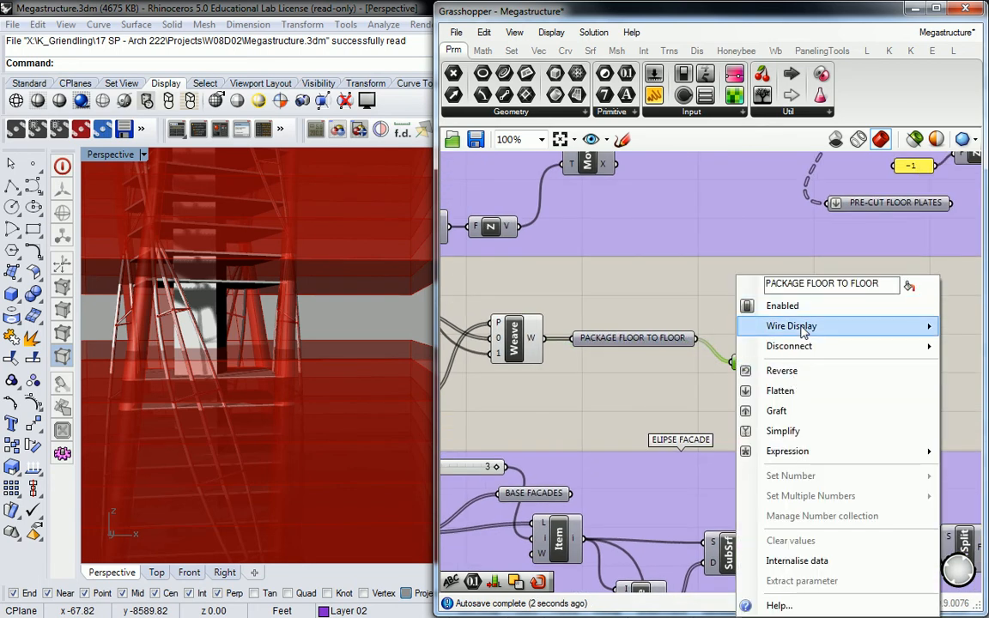
{"action": "mouse_move", "coordinate": [803, 332]}
{"action": "left_click", "coordinate": [687, 359]}
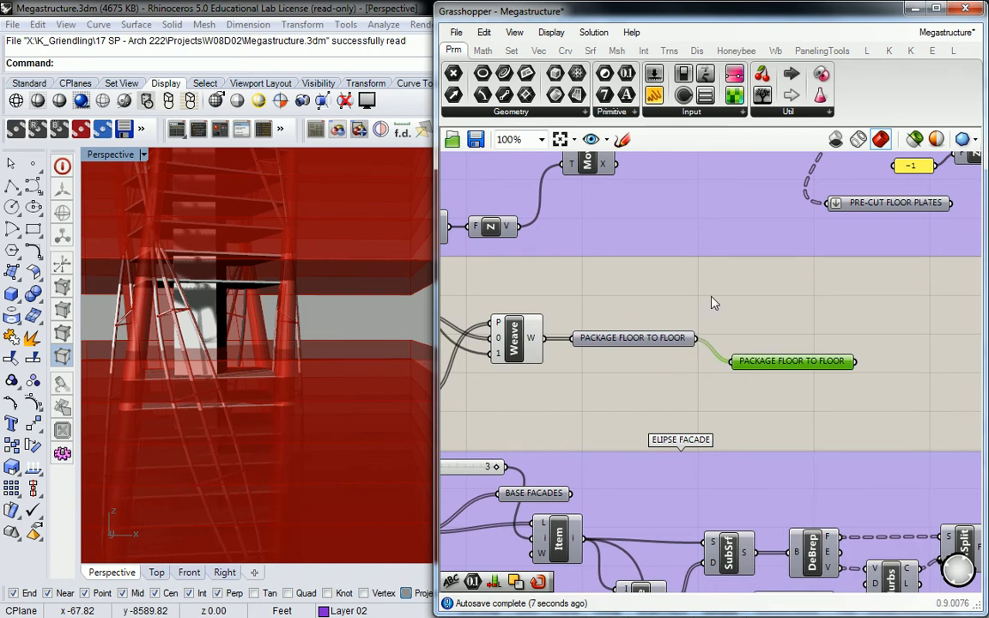
Step: Move the copied PACKAGE FLOOR TO FLOOR parameter next to the floor plate Extrude and space out the Extrude and Unit Z components
{"action": "scroll", "coordinate": [712, 302], "scroll_direction": "down", "scroll_amount": 6}
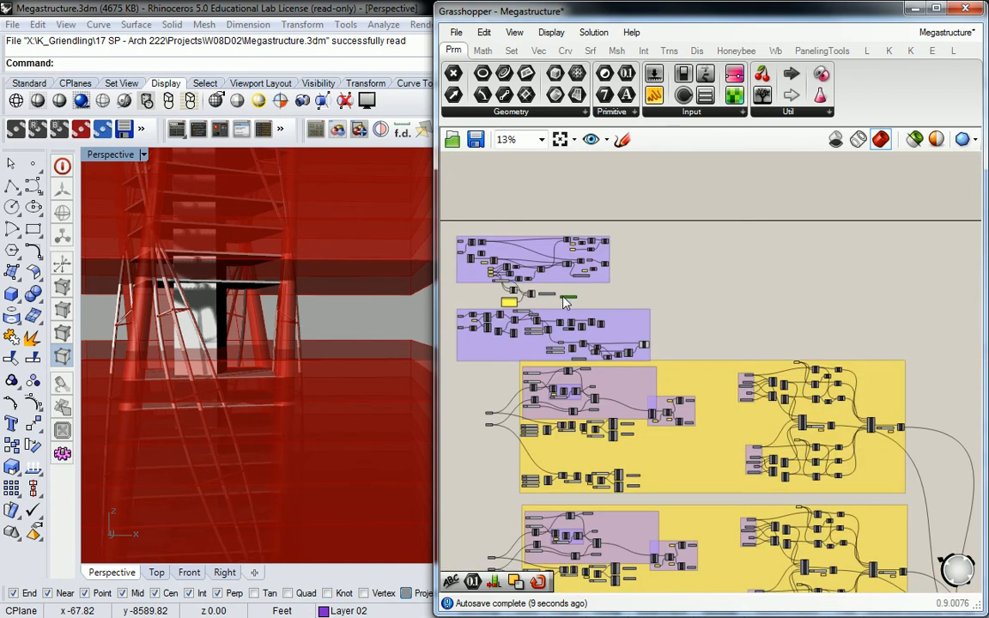
{"action": "scroll", "coordinate": [562, 299], "scroll_direction": "down", "scroll_amount": 2}
{"action": "left_click_drag", "start_coordinate": [566, 298], "coordinate": [898, 374]}
{"action": "right_click_drag", "start_coordinate": [899, 374], "coordinate": [614, 323]}
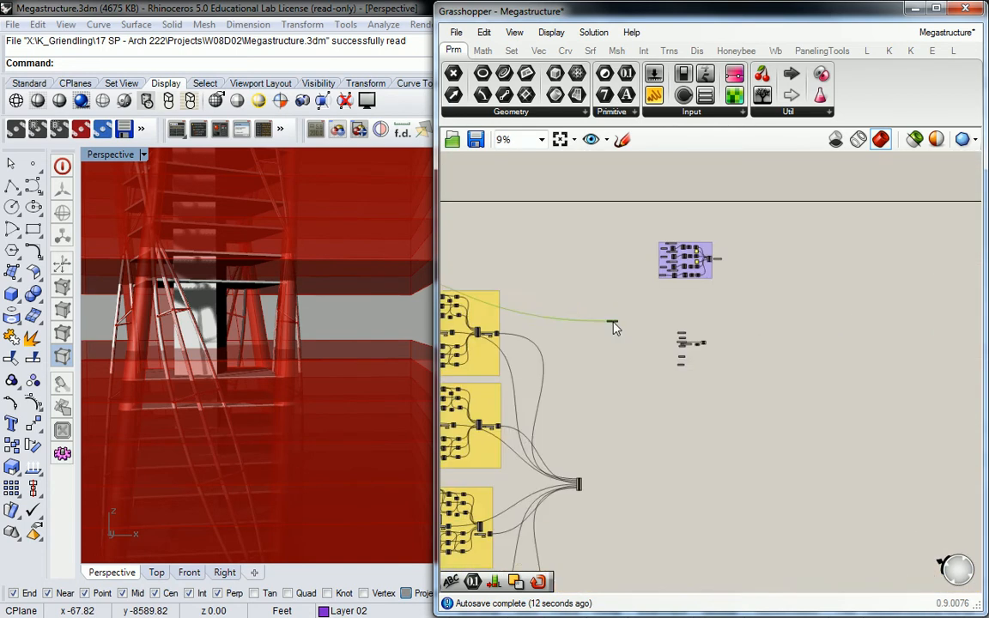
{"action": "scroll", "coordinate": [612, 326], "scroll_direction": "up", "scroll_amount": 4}
{"action": "left_click_drag", "start_coordinate": [612, 324], "coordinate": [854, 391]}
{"action": "scroll", "coordinate": [856, 400], "scroll_direction": "up", "scroll_amount": 10}
{"action": "scroll", "coordinate": [850, 391], "scroll_direction": "down", "scroll_amount": 4}
{"action": "scroll", "coordinate": [812, 370], "scroll_direction": "up", "scroll_amount": 2}
{"action": "left_click_drag", "start_coordinate": [814, 359], "coordinate": [852, 365]}
{"action": "left_click_drag", "start_coordinate": [722, 383], "coordinate": [758, 383]}
{"action": "left_click_drag", "start_coordinate": [692, 410], "coordinate": [662, 449]}
Step: Feed PACKAGE FLOOR TO FLOOR into the Unit Z factor in place of the 14 slider
{"action": "left_click", "coordinate": [598, 382]}
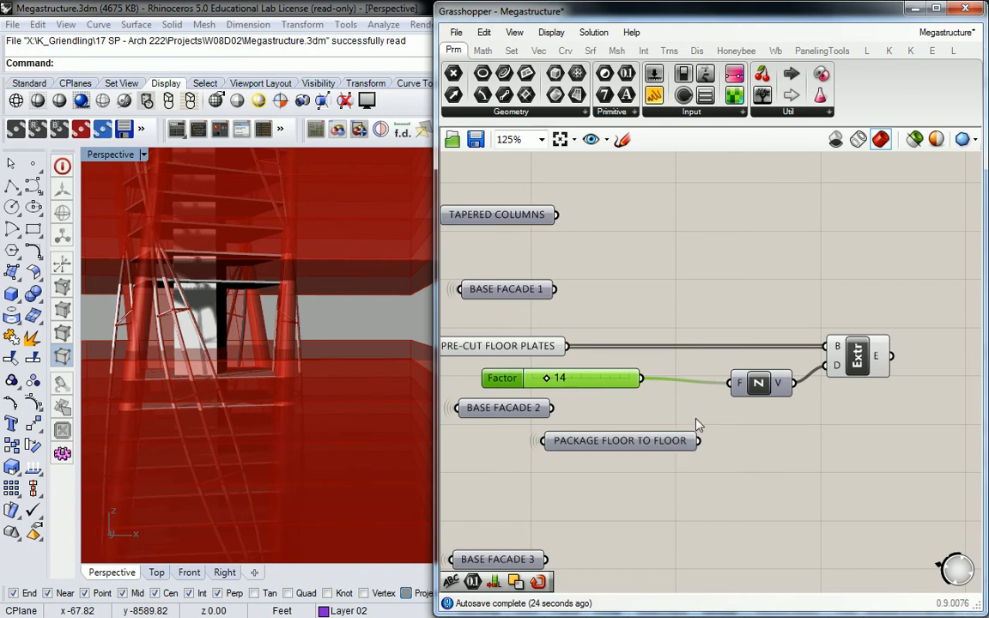
{"action": "left_click_drag", "start_coordinate": [699, 440], "coordinate": [722, 397]}
{"action": "left_click", "coordinate": [763, 417]}
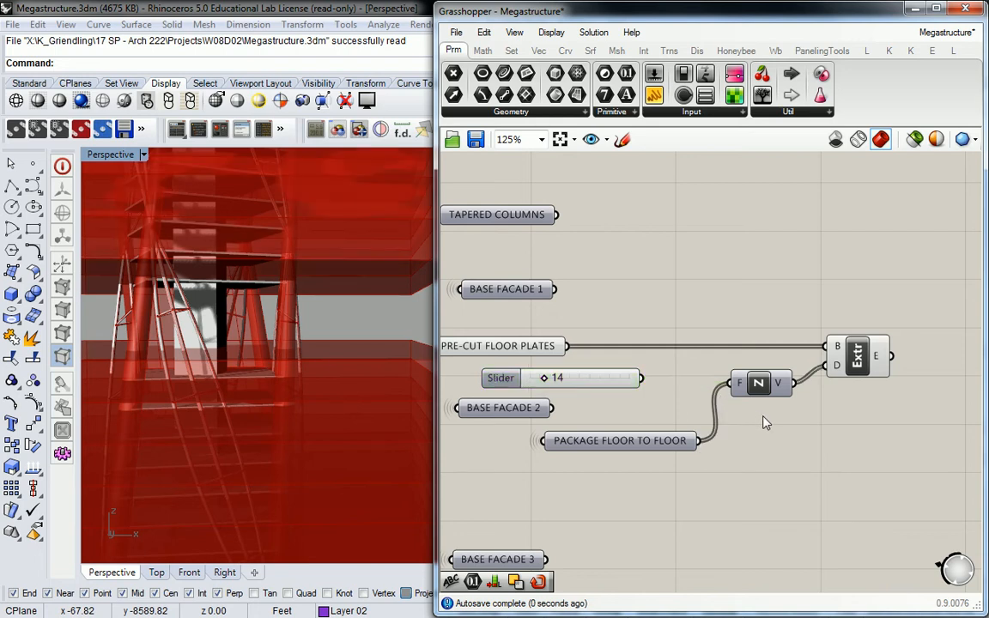
Step: Inspect the extruded floor volumes in the Rhino perspective view and highlight the Extrude component's geometry
{"action": "left_click", "coordinate": [336, 320]}
{"action": "scroll", "coordinate": [336, 320], "scroll_direction": "down", "scroll_amount": 4}
{"action": "scroll", "coordinate": [335, 324], "scroll_direction": "up", "scroll_amount": 5}
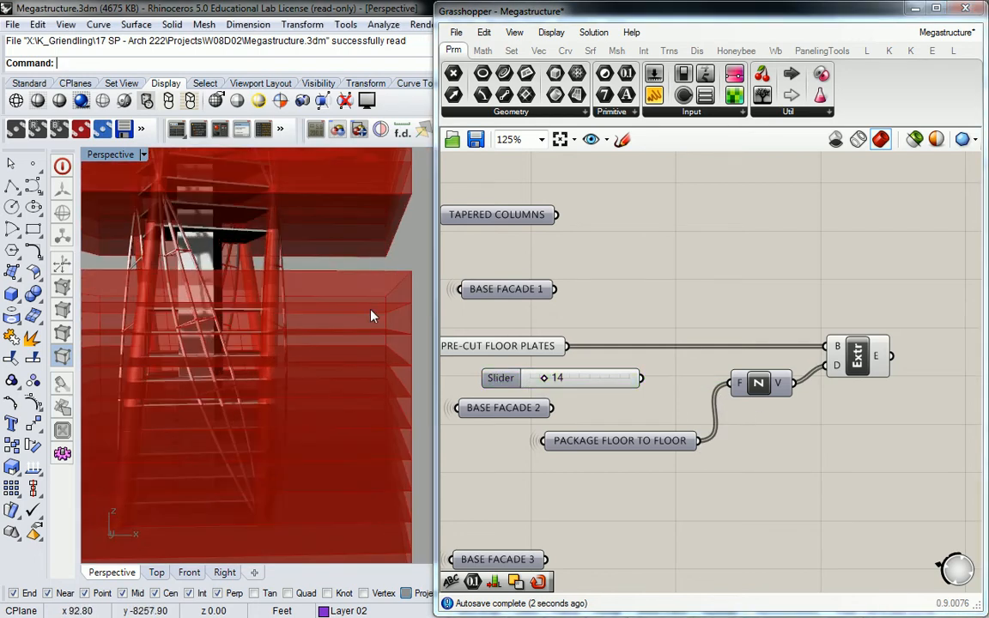
{"action": "scroll", "coordinate": [371, 300], "scroll_direction": "up", "scroll_amount": 2}
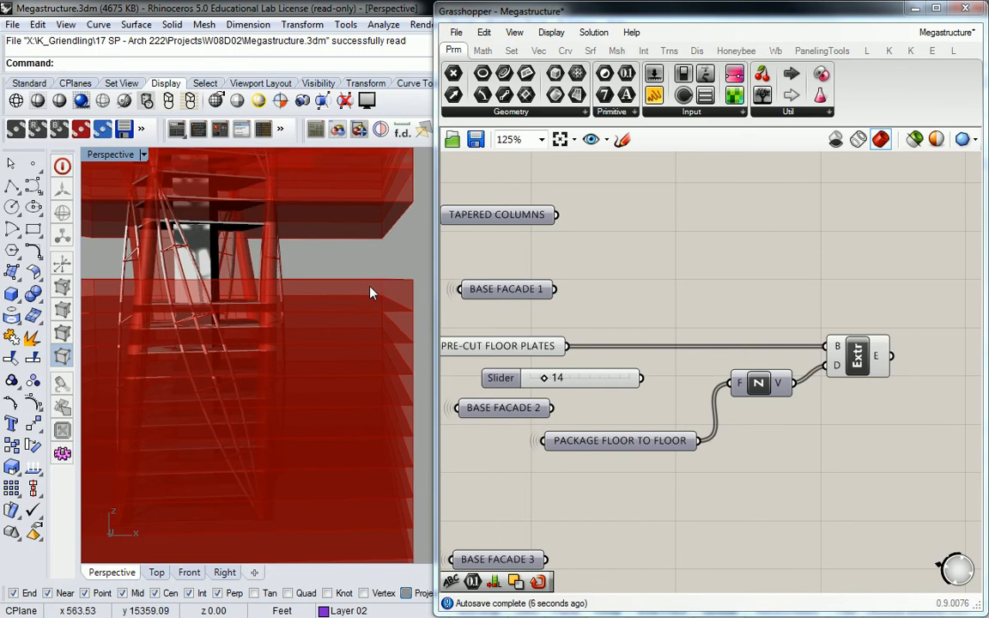
{"action": "scroll", "coordinate": [370, 294], "scroll_direction": "down", "scroll_amount": 4}
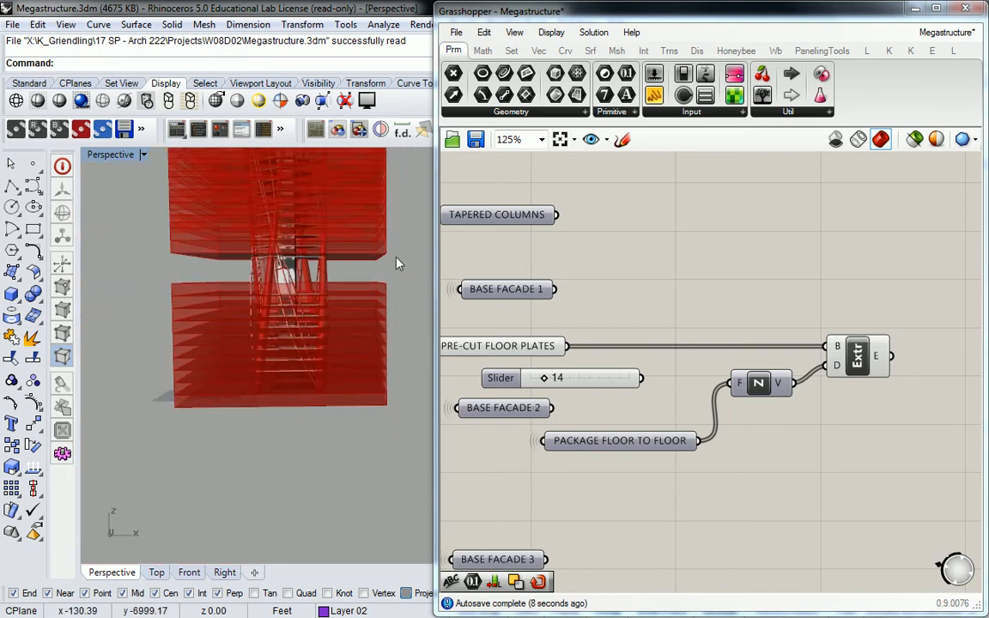
{"action": "left_click", "coordinate": [855, 359]}
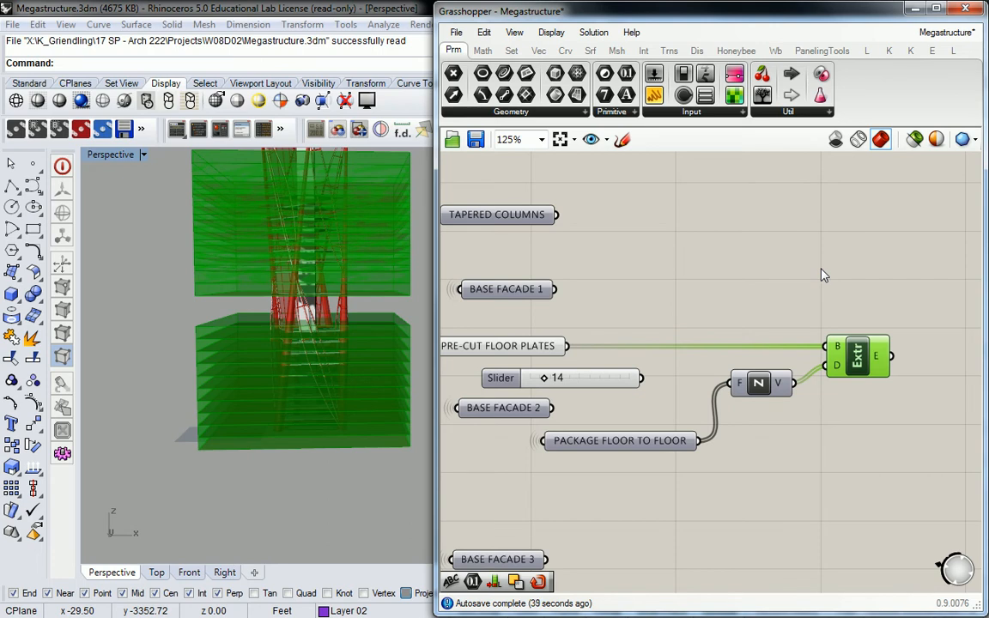
Step: Remove one 0 entry from the MANUAL - REVISE panel so that the closing 1 falls at index 9
{"action": "scroll", "coordinate": [823, 275], "scroll_direction": "down", "scroll_amount": 8}
{"action": "scroll", "coordinate": [783, 265], "scroll_direction": "down", "scroll_amount": 4}
{"action": "scroll", "coordinate": [556, 297], "scroll_direction": "up", "scroll_amount": 8}
{"action": "scroll", "coordinate": [556, 297], "scroll_direction": "up", "scroll_amount": 3}
{"action": "double_click", "coordinate": [607, 298]}
{"action": "left_click", "coordinate": [641, 312]}
{"action": "scroll", "coordinate": [641, 312], "scroll_direction": "down", "scroll_amount": 2}
{"action": "left_click", "coordinate": [634, 331]}
{"action": "key", "text": "BackSpace"}
{"action": "type", "text": "0"}
{"action": "left_click", "coordinate": [726, 322]}
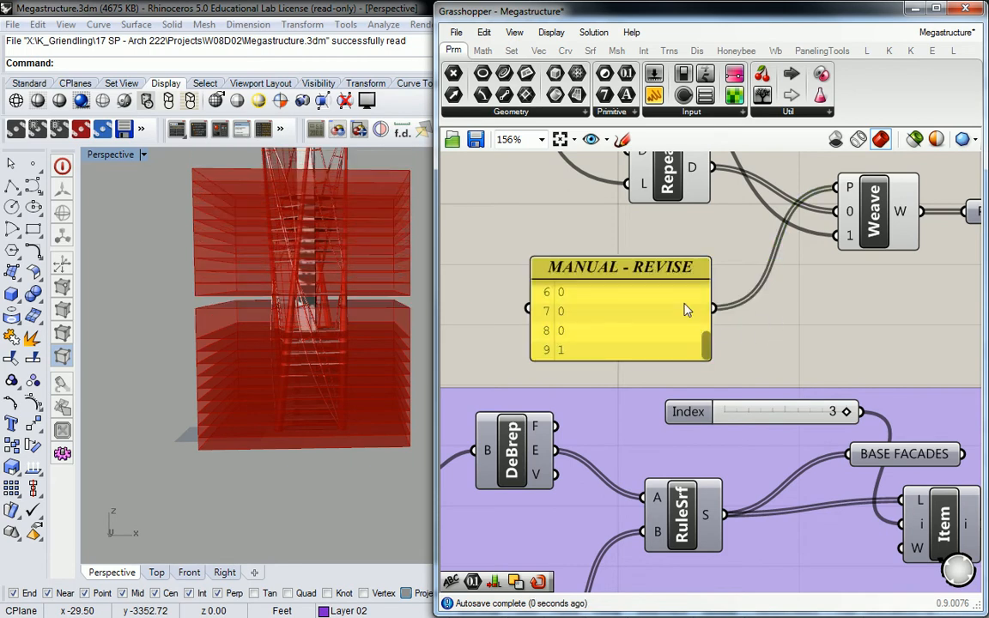
Step: Add an Addition component summing the 14 panel and the 34 slider, feed its result into Weave input 1, and check the extruded floors
{"action": "scroll", "coordinate": [713, 319], "scroll_direction": "down", "scroll_amount": 3}
{"action": "right_click_drag", "start_coordinate": [623, 276], "coordinate": [656, 320]}
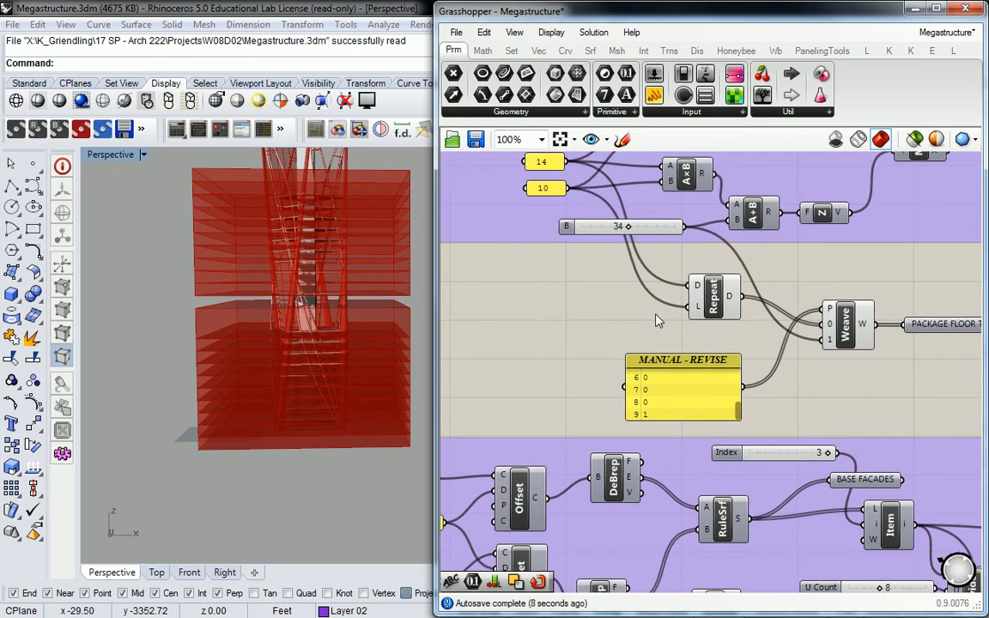
{"action": "mouse_move", "coordinate": [766, 216]}
{"action": "scroll", "coordinate": [341, 293], "scroll_direction": "up", "scroll_amount": 3}
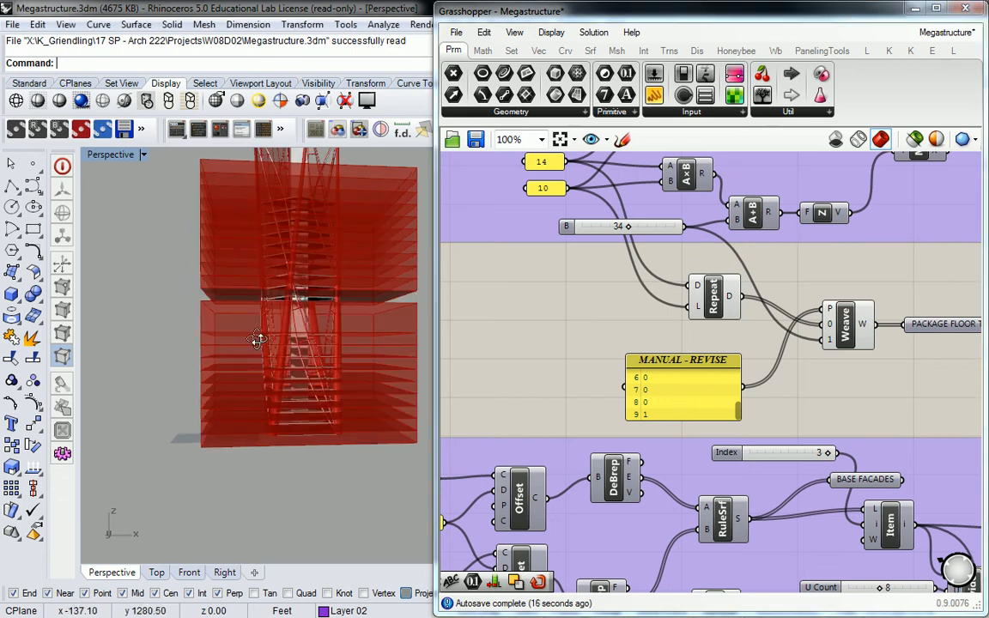
{"action": "scroll", "coordinate": [341, 293], "scroll_direction": "up", "scroll_amount": 3}
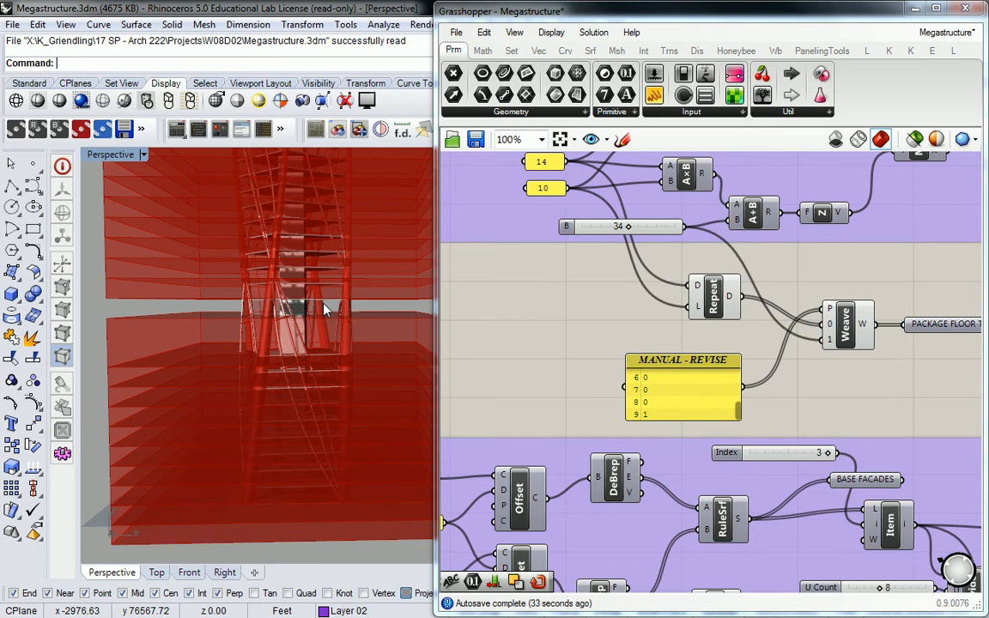
{"action": "left_click", "coordinate": [482, 50]}
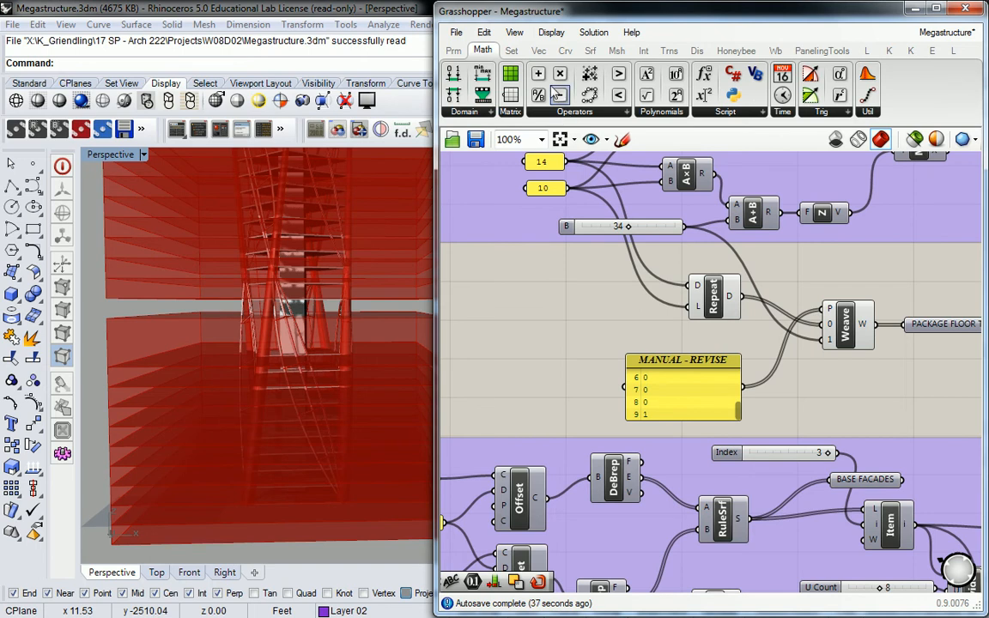
{"action": "left_click_drag", "start_coordinate": [538, 75], "coordinate": [786, 275]}
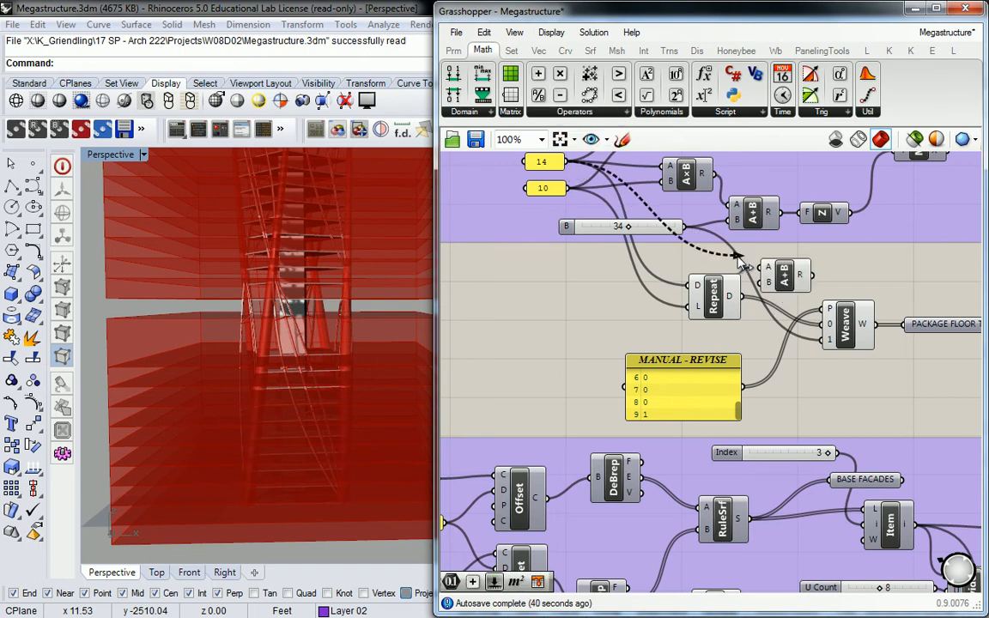
{"action": "left_click_drag", "start_coordinate": [685, 226], "coordinate": [768, 268]}
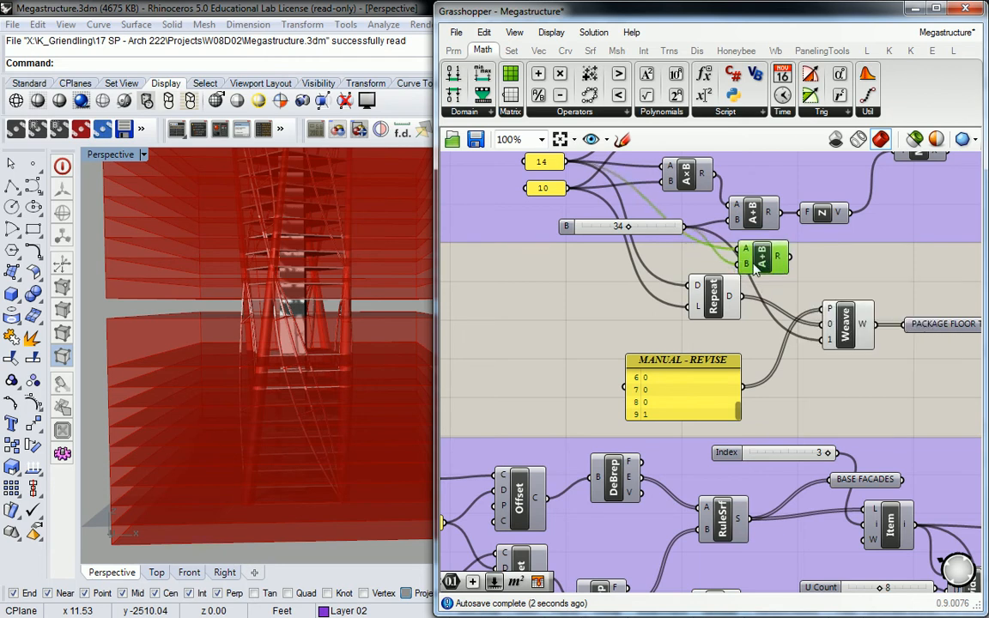
{"action": "left_click_drag", "start_coordinate": [827, 341], "coordinate": [777, 260]}
{"action": "right_click_drag", "start_coordinate": [271, 409], "coordinate": [362, 323]}
{"action": "scroll", "coordinate": [361, 322], "scroll_direction": "down", "scroll_amount": 3}
{"action": "scroll", "coordinate": [409, 296], "scroll_direction": "up", "scroll_amount": 2}
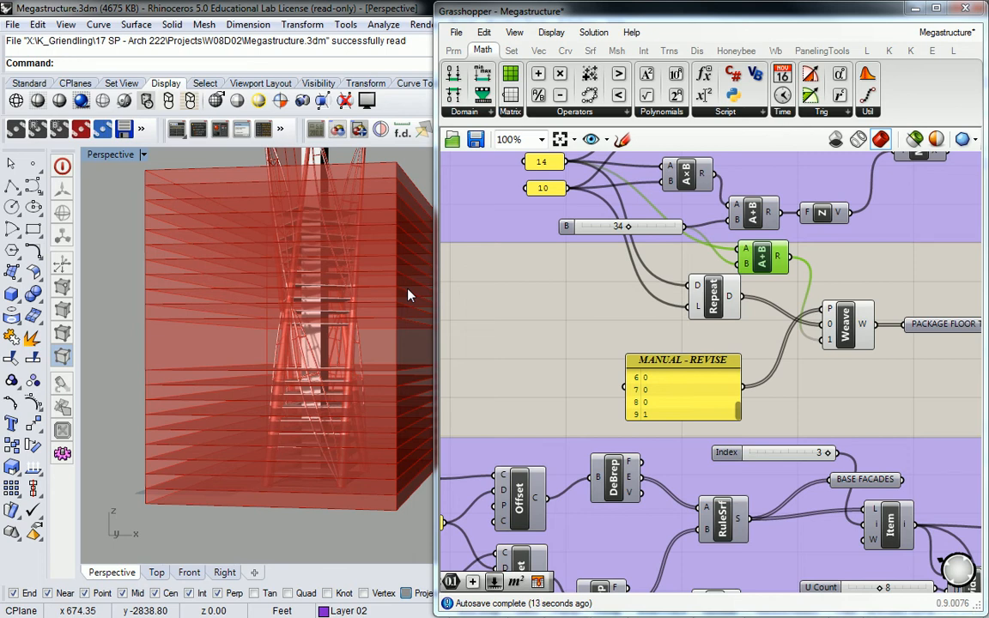
Step: Undo the Addition component with its wiring and the last MANUAL - REVISE panel edit
{"action": "key", "text": "ctrl+z"}
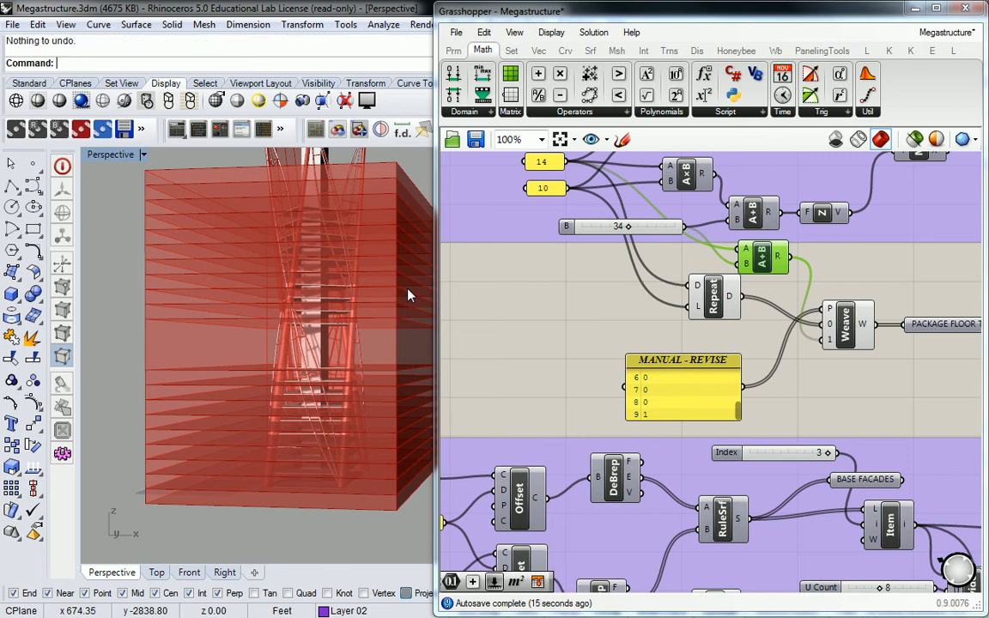
{"action": "left_click", "coordinate": [556, 346]}
{"action": "key", "text": "ctrl+z"}
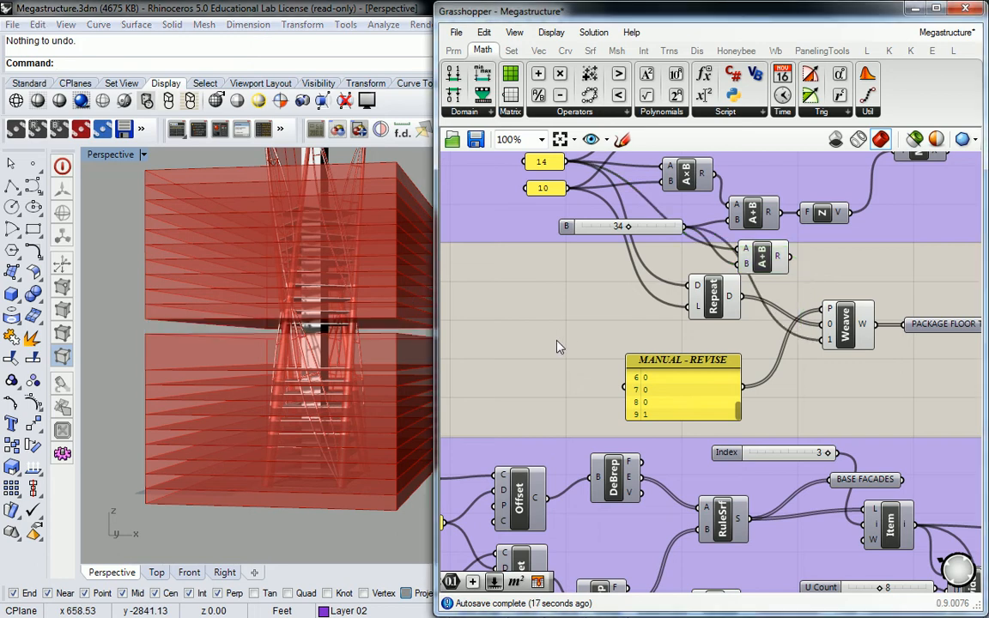
{"action": "key", "text": "ctrl+z"}
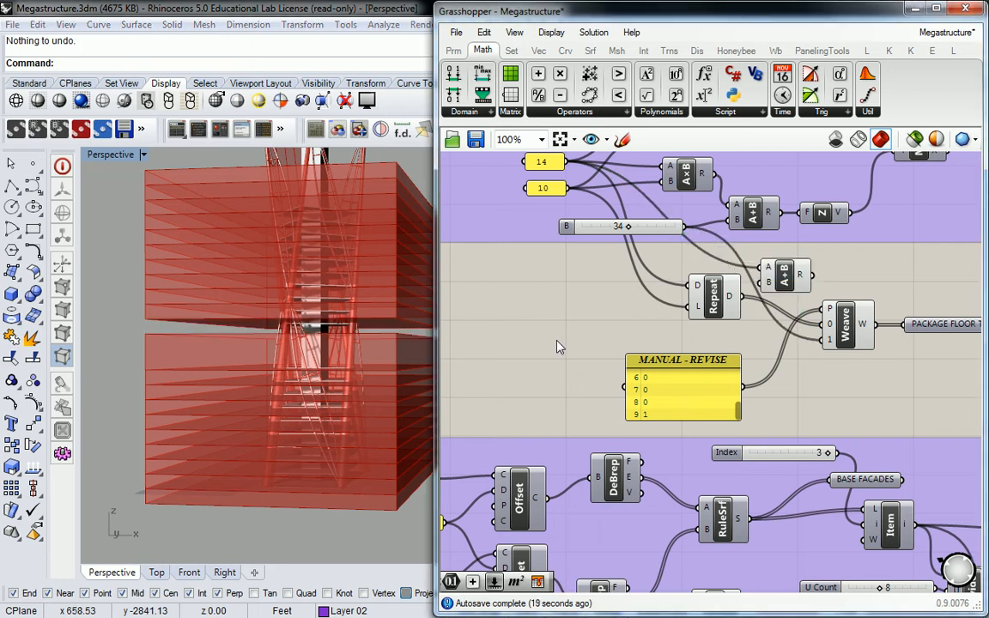
{"action": "key", "text": "ctrl+z"}
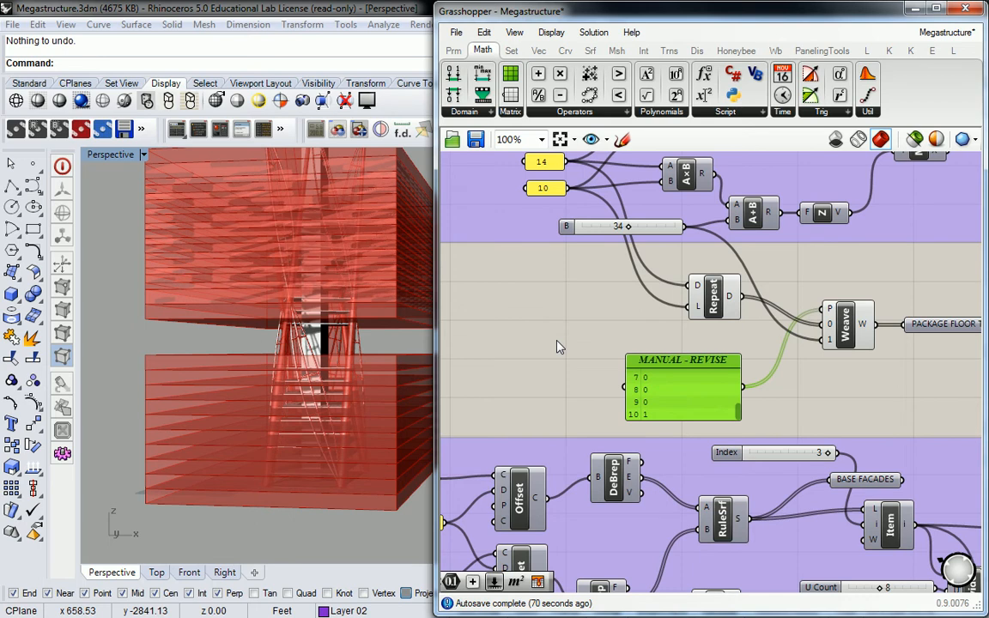
Step: Redo the MANUAL - REVISE panel edit and the Addition component with its wiring into Weave
{"action": "key", "text": "ctrl+z"}
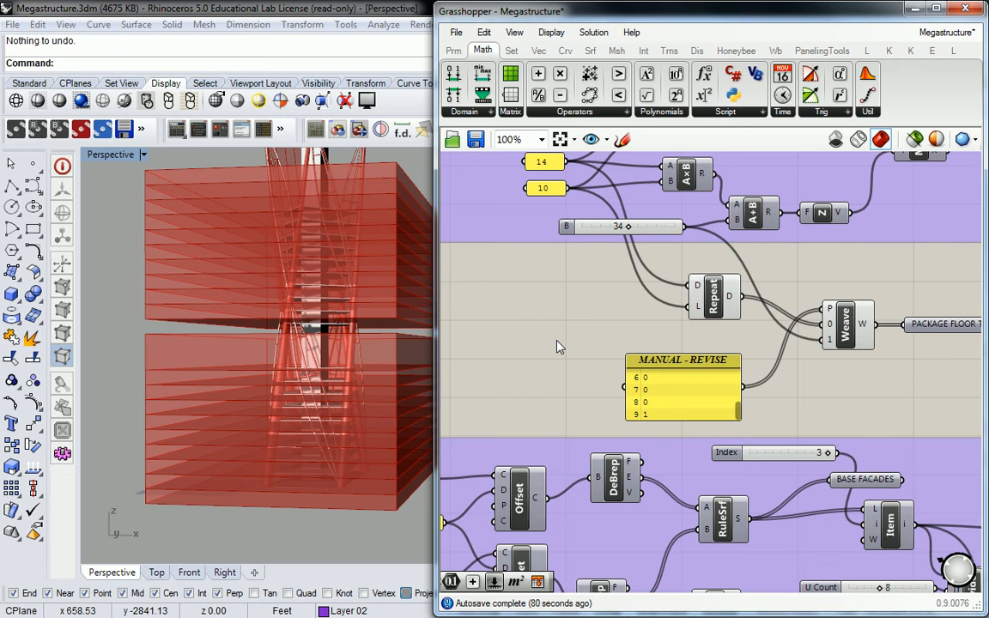
{"action": "key", "text": "ctrl+z"}
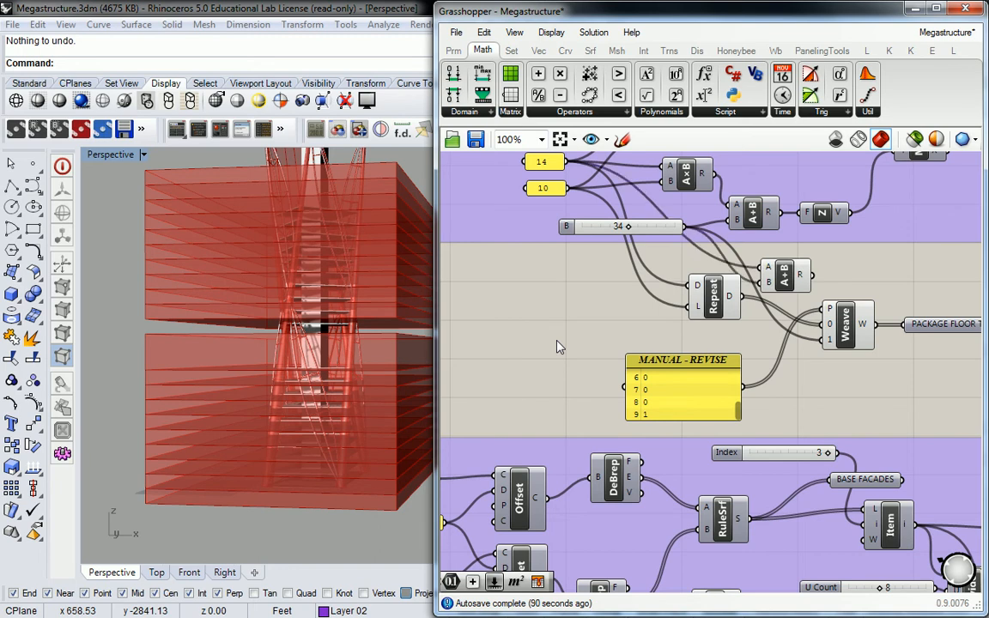
{"action": "key", "text": "ctrl+z"}
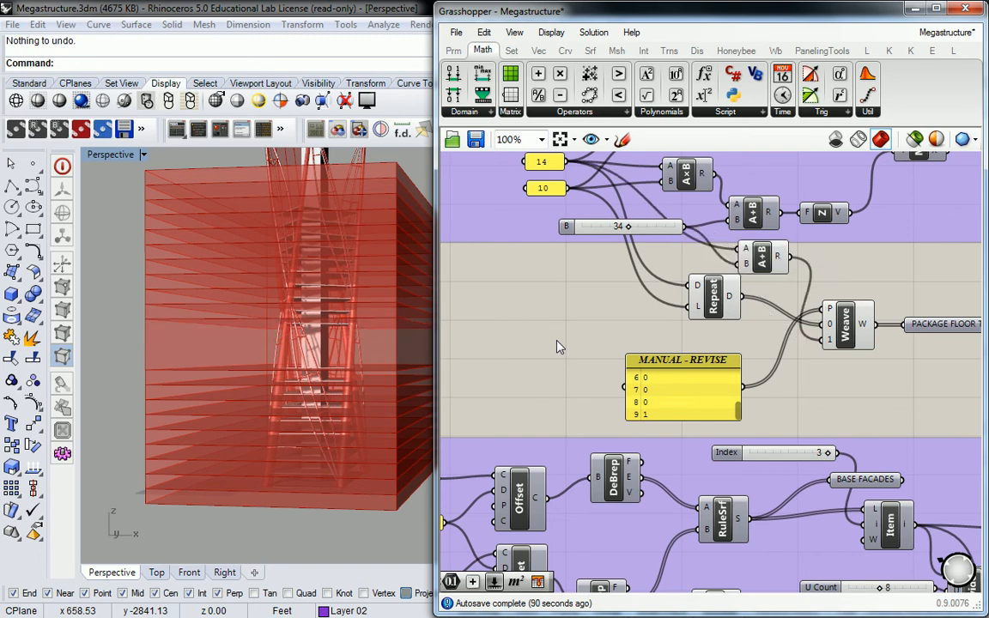
Step: Move the B slider clear of the wires running to the Addition and Repeat components
{"action": "left_click_drag", "start_coordinate": [566, 226], "coordinate": [469, 222]}
{"action": "left_click", "coordinate": [593, 289]}
{"action": "right_click_drag", "start_coordinate": [596, 291], "coordinate": [586, 302]}
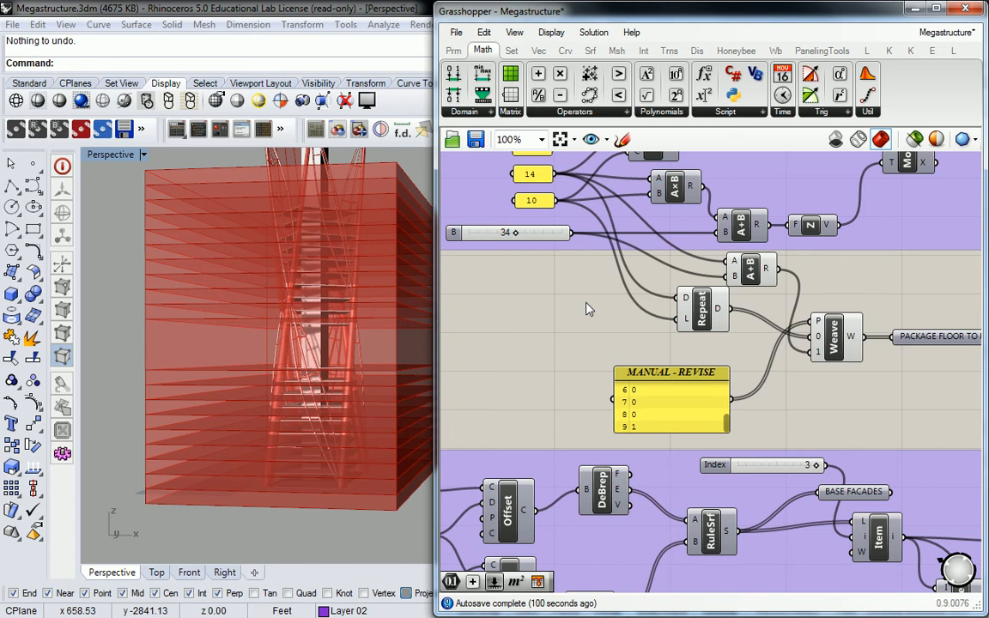
Step: Trace PACKAGE FLOOR TO FLOOR across the canvas to the Extrude component and highlight the extruded floor plates
{"action": "scroll", "coordinate": [744, 343], "scroll_direction": "down", "scroll_amount": 5}
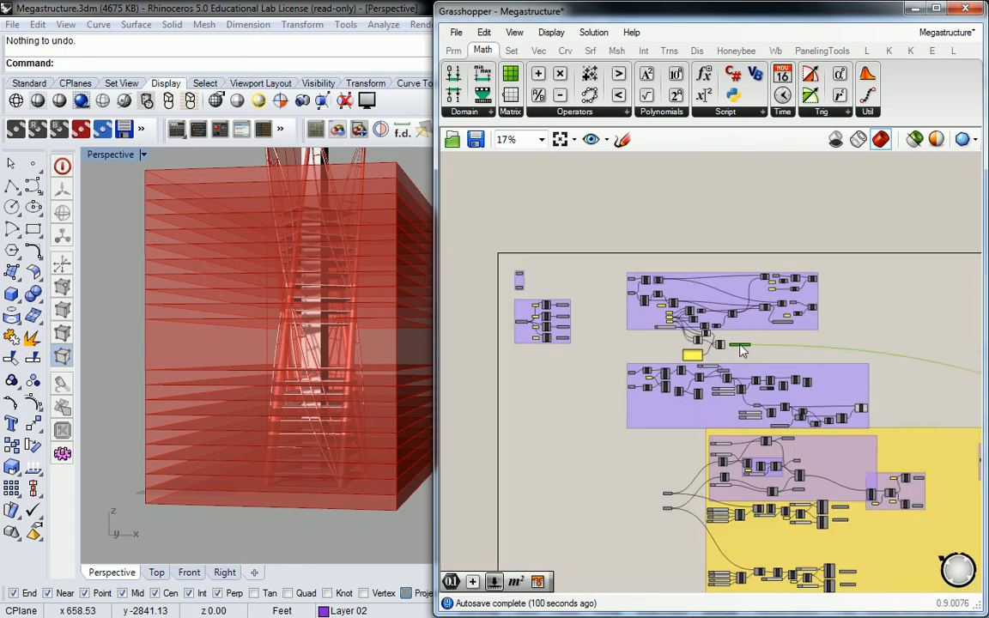
{"action": "scroll", "coordinate": [744, 347], "scroll_direction": "down", "scroll_amount": 2}
{"action": "right_click_drag", "start_coordinate": [895, 331], "coordinate": [522, 252]}
{"action": "scroll", "coordinate": [742, 316], "scroll_direction": "up", "scroll_amount": 5}
{"action": "scroll", "coordinate": [885, 382], "scroll_direction": "up", "scroll_amount": 2}
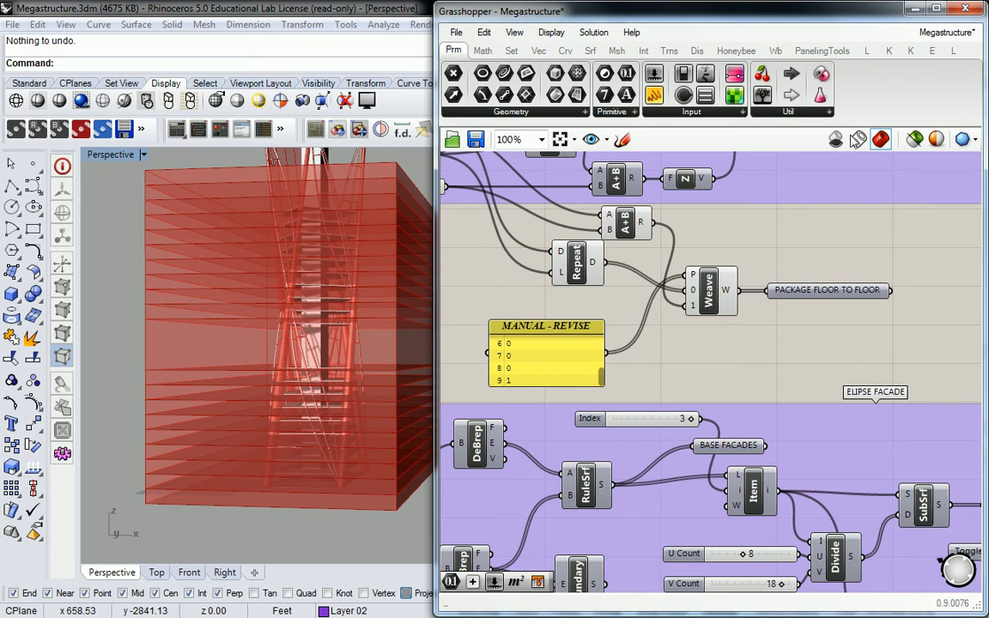
{"action": "scroll", "coordinate": [838, 234], "scroll_direction": "down", "scroll_amount": 6}
{"action": "scroll", "coordinate": [834, 228], "scroll_direction": "down", "scroll_amount": 3}
{"action": "right_click_drag", "start_coordinate": [922, 240], "coordinate": [742, 258]}
{"action": "right_click_drag", "start_coordinate": [902, 300], "coordinate": [693, 294]}
{"action": "right_click_drag", "start_coordinate": [932, 335], "coordinate": [658, 236]}
{"action": "scroll", "coordinate": [852, 316], "scroll_direction": "up", "scroll_amount": 5}
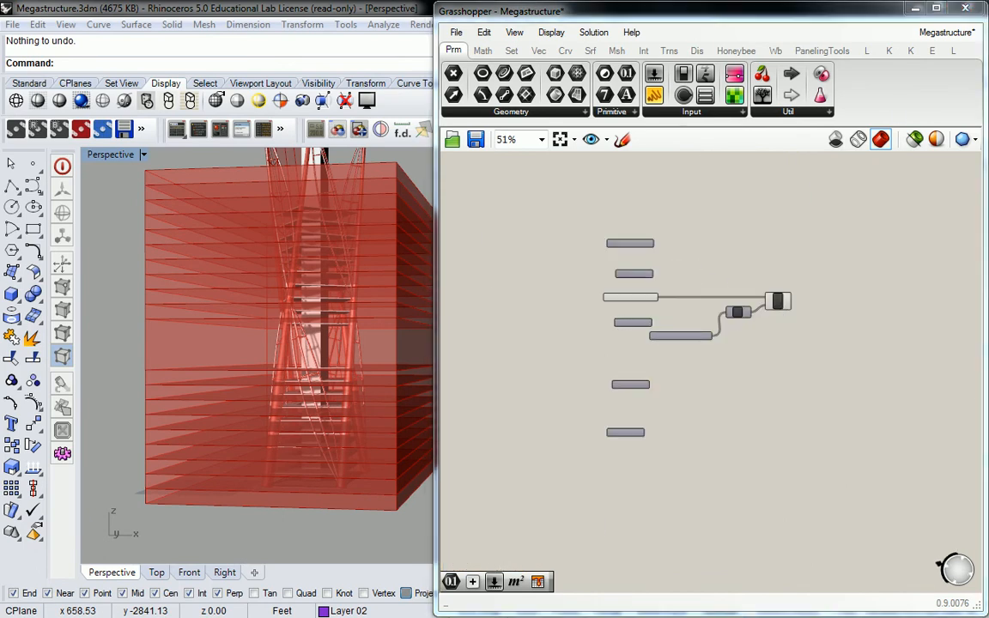
{"action": "right_click_drag", "start_coordinate": [835, 212], "coordinate": [711, 258]}
{"action": "scroll", "coordinate": [647, 293], "scroll_direction": "up", "scroll_amount": 3}
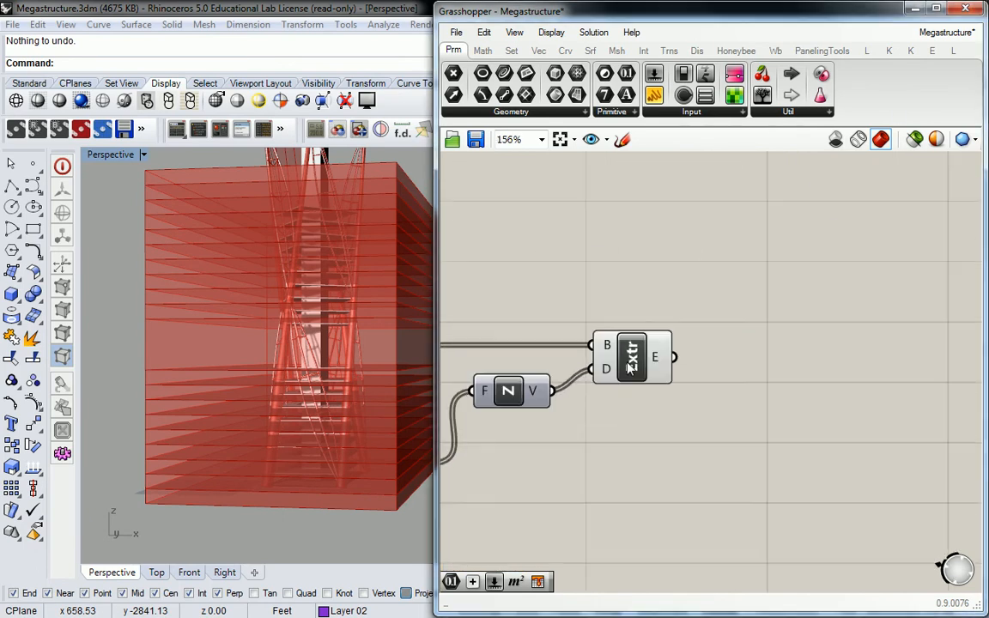
{"action": "left_click", "coordinate": [629, 365]}
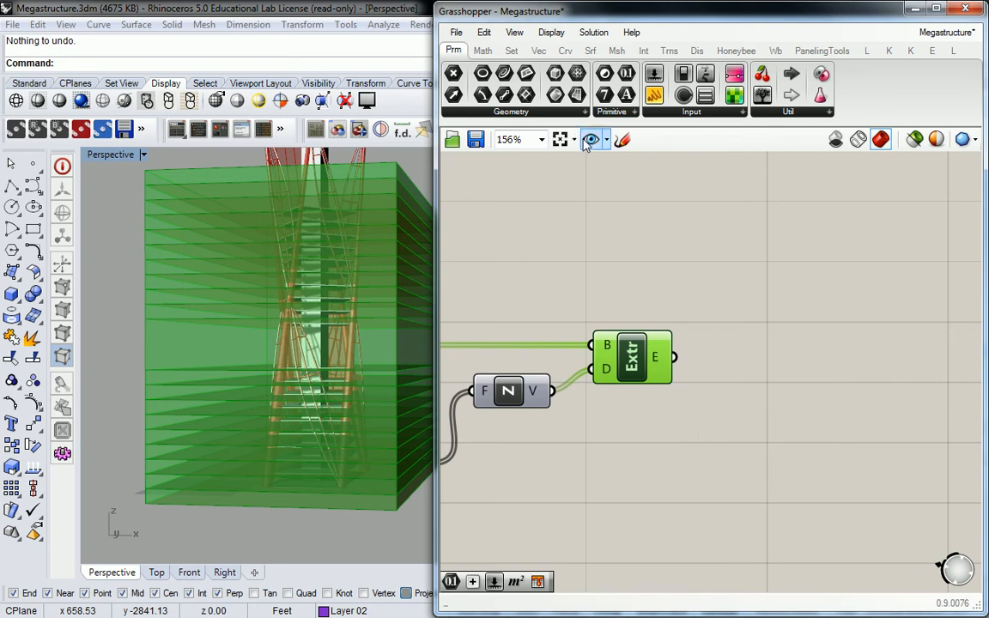
Step: Highlight BASE FACADE 1 and examine its surface against the extruded floors in the Perspective view
{"action": "right_click_drag", "start_coordinate": [661, 226], "coordinate": [889, 201]}
{"action": "scroll", "coordinate": [718, 262], "scroll_direction": "down", "scroll_amount": 2}
{"action": "right_click_drag", "start_coordinate": [656, 248], "coordinate": [676, 255]}
{"action": "right_click", "coordinate": [571, 269]}
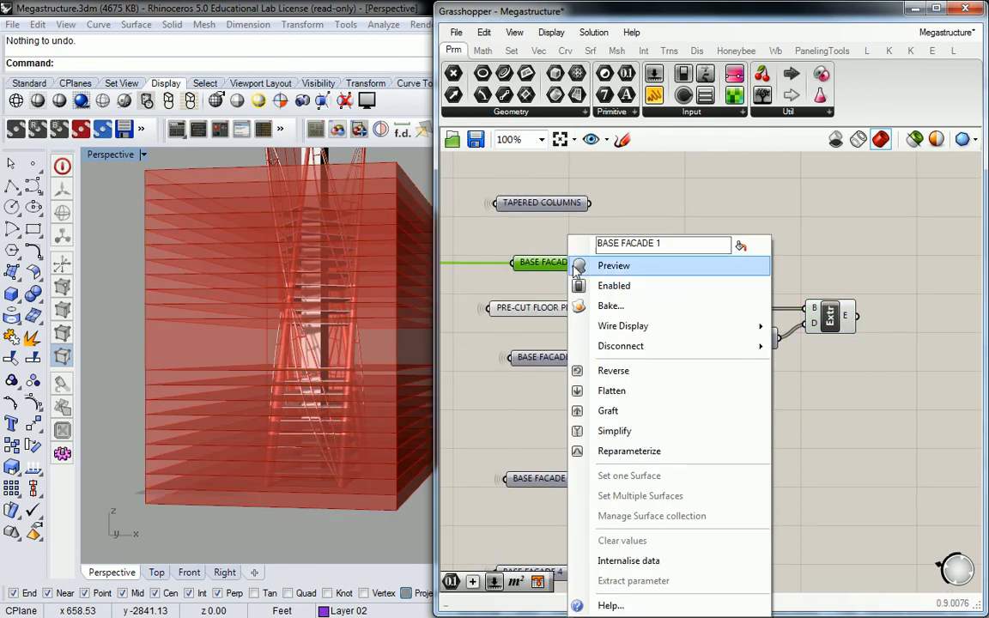
{"action": "mouse_move", "coordinate": [404, 263]}
{"action": "right_mouse_down"}
{"action": "mouse_move", "coordinate": [322, 278]}
{"action": "mouse_move", "coordinate": [348, 236]}
{"action": "mouse_move", "coordinate": [364, 282]}
{"action": "mouse_move", "coordinate": [397, 256]}
{"action": "right_mouse_up"}
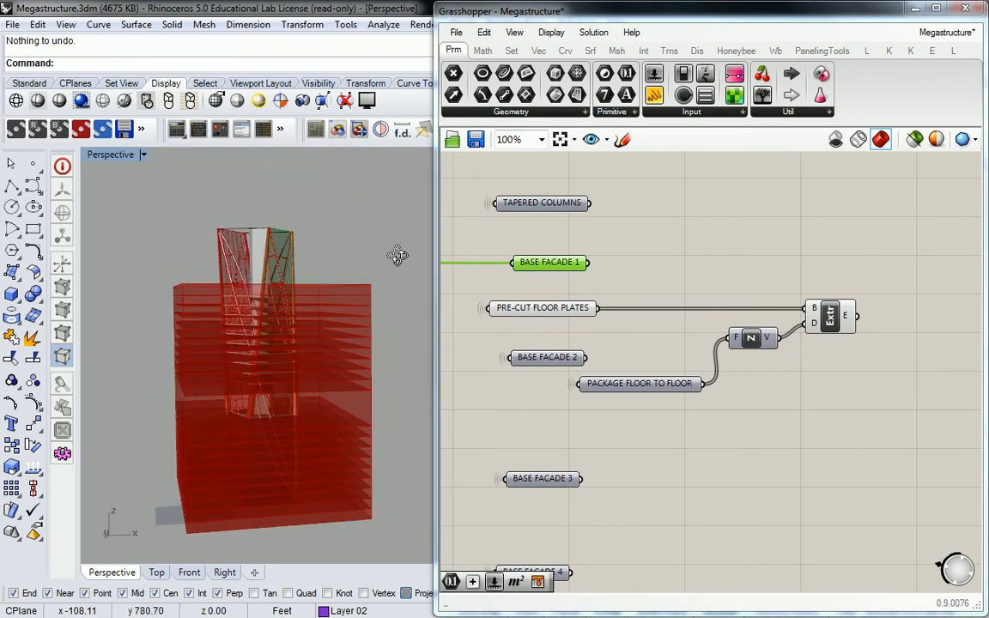
Step: Turn off the preview of the component group that feeds TAPERED COLUMNS
{"action": "scroll", "coordinate": [713, 243], "scroll_direction": "down", "scroll_amount": 5}
{"action": "right_click_drag", "start_coordinate": [713, 243], "coordinate": [765, 327]}
{"action": "scroll", "coordinate": [764, 326], "scroll_direction": "up", "scroll_amount": 2}
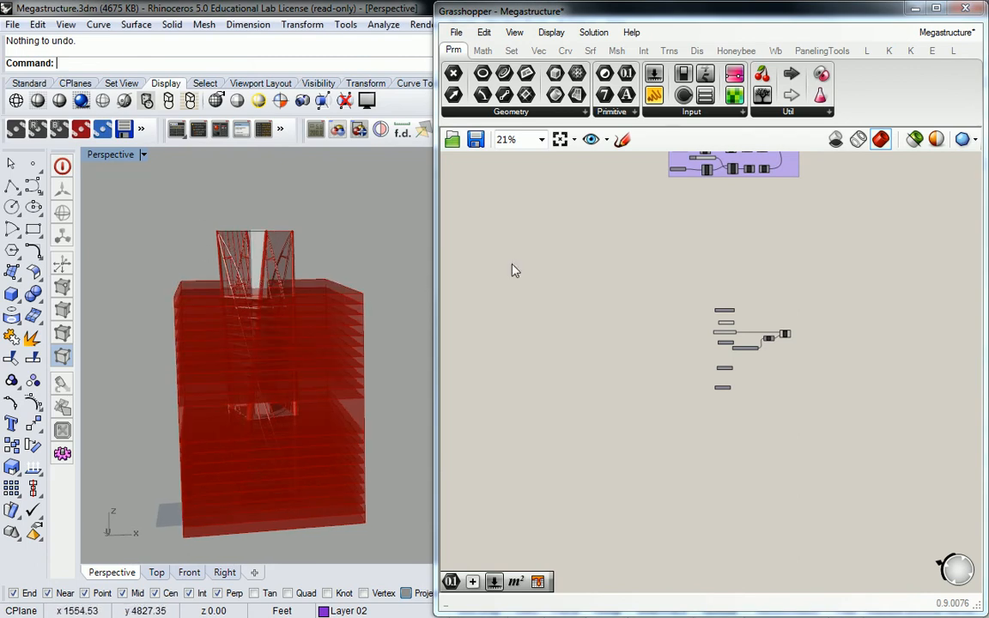
{"action": "right_click_drag", "start_coordinate": [653, 269], "coordinate": [603, 367]}
{"action": "left_click", "coordinate": [658, 292]}
{"action": "middle_click", "coordinate": [637, 234]}
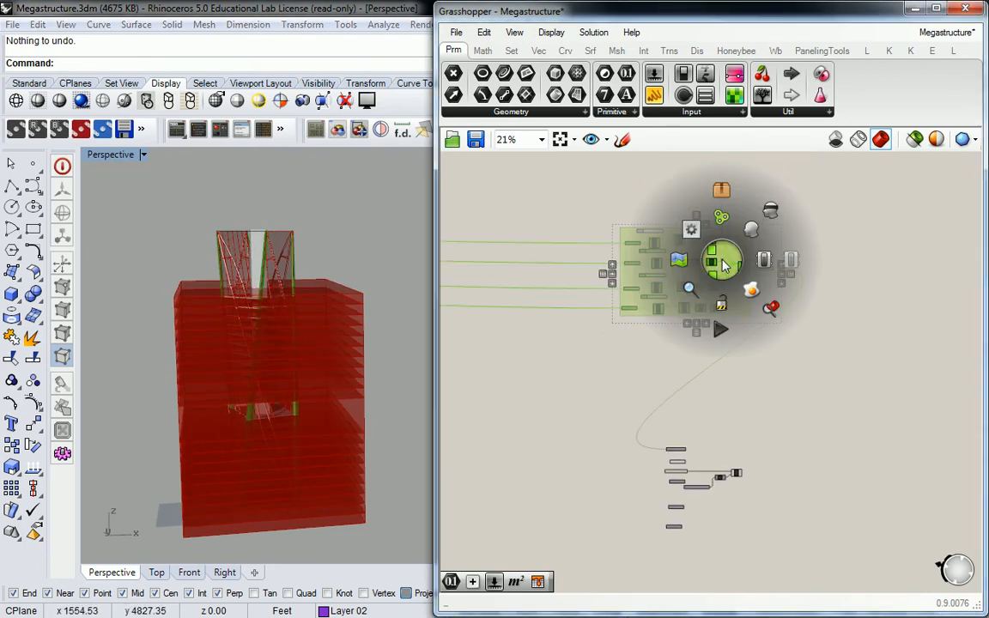
{"action": "double_click", "coordinate": [877, 258]}
{"action": "key", "text": "Escape"}
Step: Turn off the previews of the remaining upstream components, including the floor plate and base facade groups with the Weave list between them
{"action": "scroll", "coordinate": [797, 331], "scroll_direction": "down", "scroll_amount": 4}
{"action": "right_click_drag", "start_coordinate": [802, 320], "coordinate": [879, 188]}
{"action": "scroll", "coordinate": [774, 206], "scroll_direction": "down", "scroll_amount": 1}
{"action": "left_click_drag", "start_coordinate": [766, 294], "coordinate": [711, 379]}
{"action": "left_click", "coordinate": [760, 359]}
{"action": "right_click_drag", "start_coordinate": [591, 336], "coordinate": [696, 300]}
{"action": "scroll", "coordinate": [694, 344], "scroll_direction": "up", "scroll_amount": 3}
{"action": "scroll", "coordinate": [699, 342], "scroll_direction": "down", "scroll_amount": 4}
{"action": "right_click_drag", "start_coordinate": [667, 242], "coordinate": [667, 338]}
{"action": "scroll", "coordinate": [663, 244], "scroll_direction": "up", "scroll_amount": 6}
{"action": "left_click_drag", "start_coordinate": [855, 193], "coordinate": [534, 404]}
{"action": "middle_click", "coordinate": [611, 275]}
{"action": "left_click", "coordinate": [661, 226]}
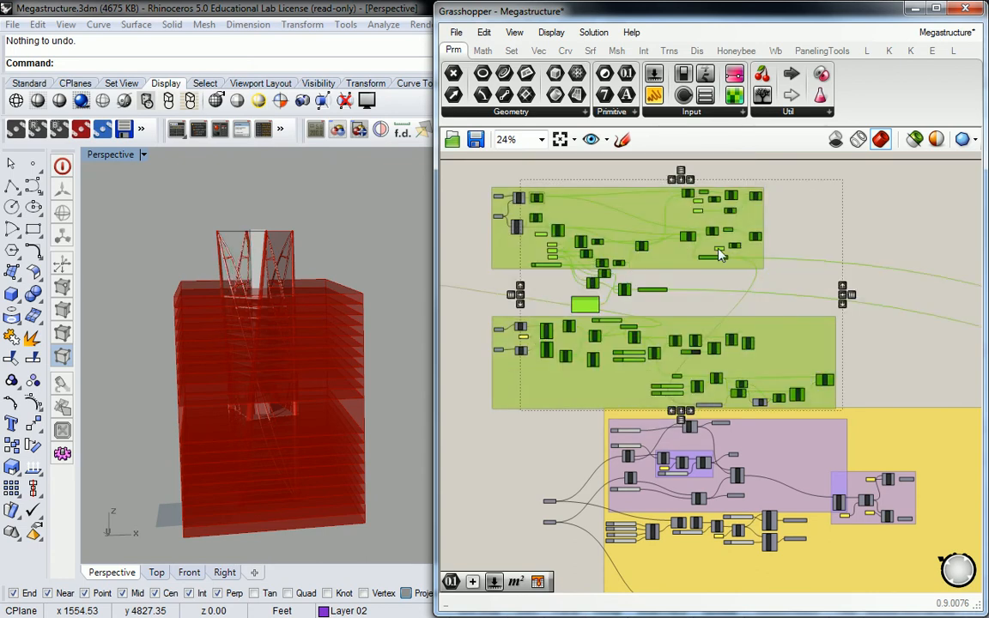
Step: Highlight the Extrude component and BASE FACADE 1 in turn to check the geometry each one shows
{"action": "left_click", "coordinate": [861, 250]}
{"action": "scroll", "coordinate": [883, 257], "scroll_direction": "down", "scroll_amount": 4}
{"action": "right_click_drag", "start_coordinate": [885, 264], "coordinate": [722, 340]}
{"action": "scroll", "coordinate": [643, 349], "scroll_direction": "up", "scroll_amount": 10}
{"action": "left_click", "coordinate": [709, 298]}
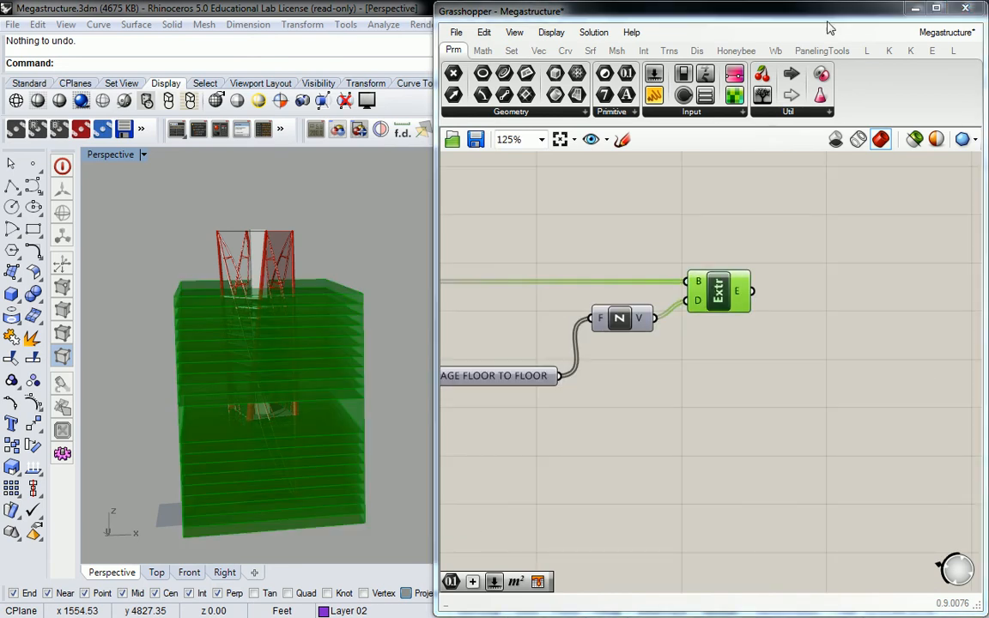
{"action": "left_click", "coordinate": [711, 254]}
{"action": "right_click_drag", "start_coordinate": [711, 254], "coordinate": [470, 212]}
{"action": "left_click", "coordinate": [638, 194]}
Step: Add a Brep | Brep intersection component above the Extrude component
{"action": "left_click", "coordinate": [591, 51]}
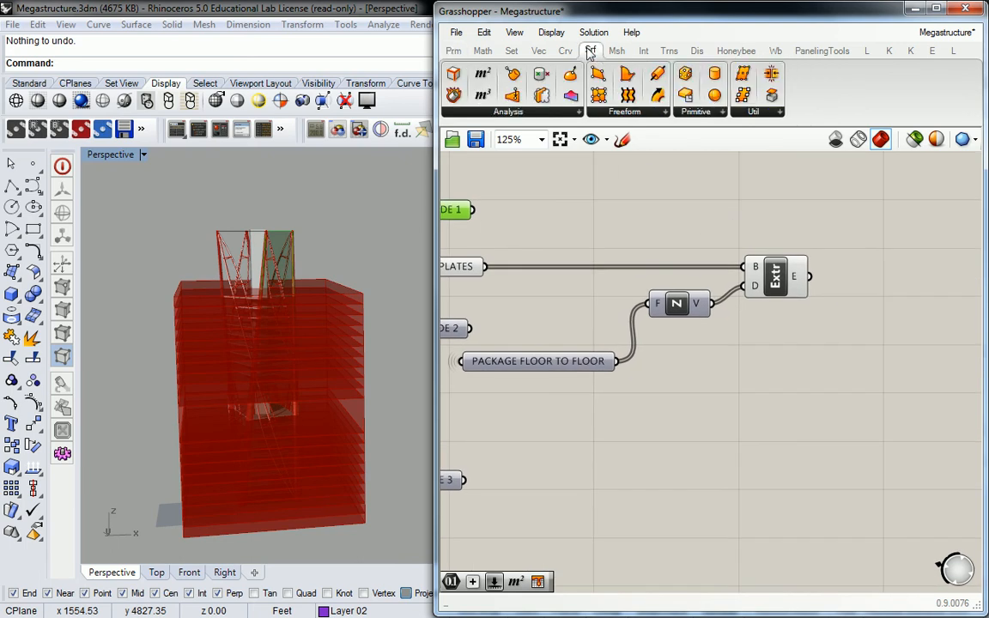
{"action": "left_click", "coordinate": [643, 51]}
{"action": "left_click", "coordinate": [769, 115]}
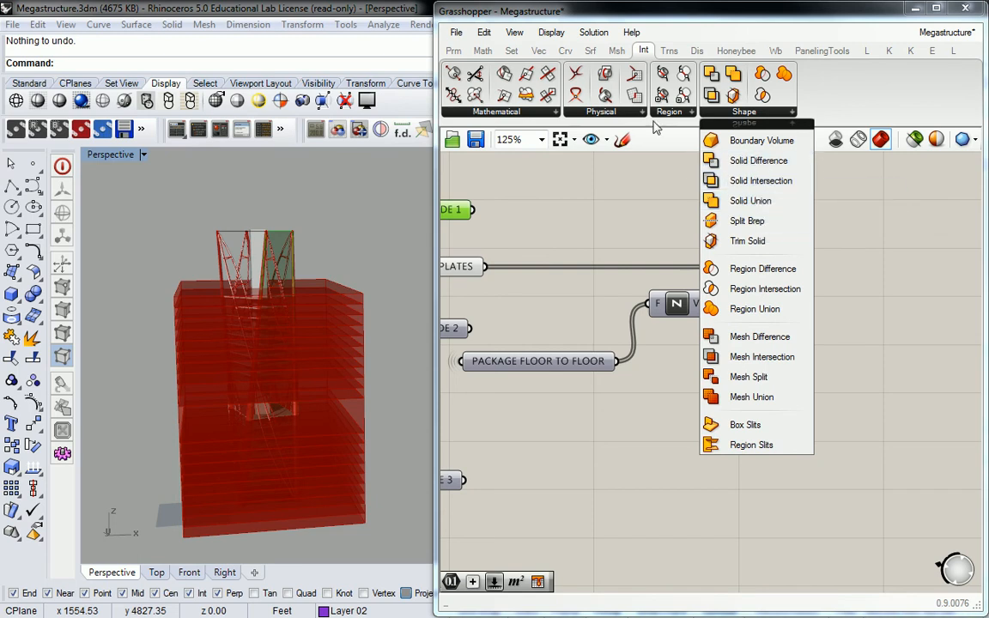
{"action": "left_click", "coordinate": [632, 117]}
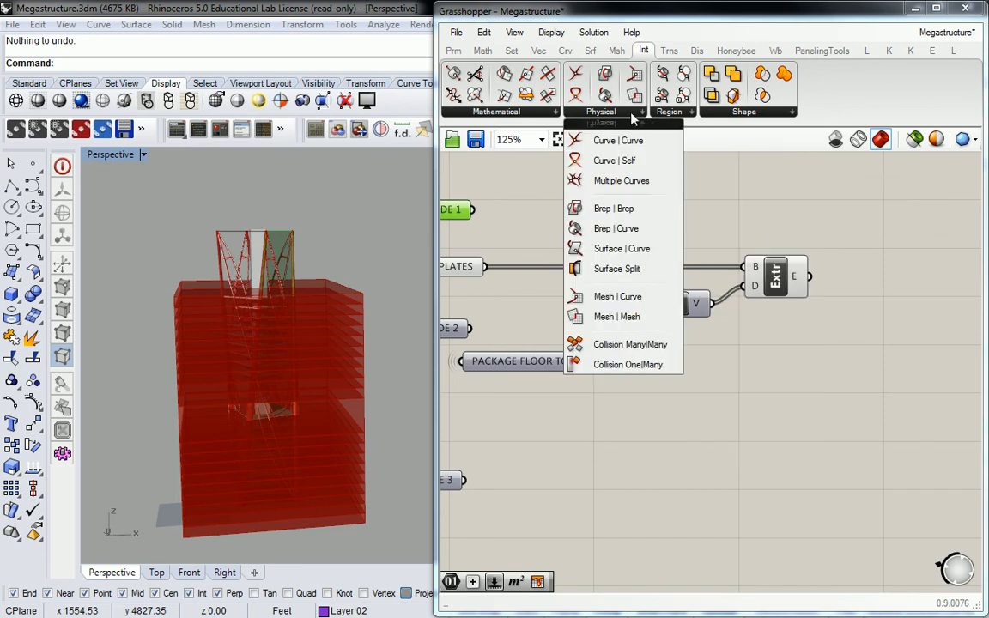
{"action": "left_click", "coordinate": [669, 115]}
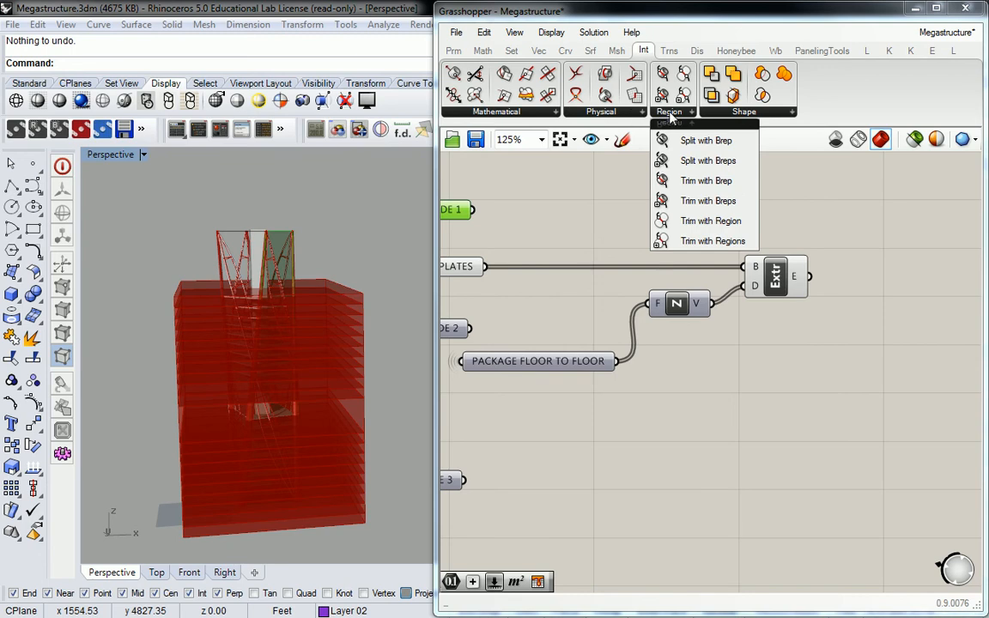
{"action": "left_click", "coordinate": [631, 117]}
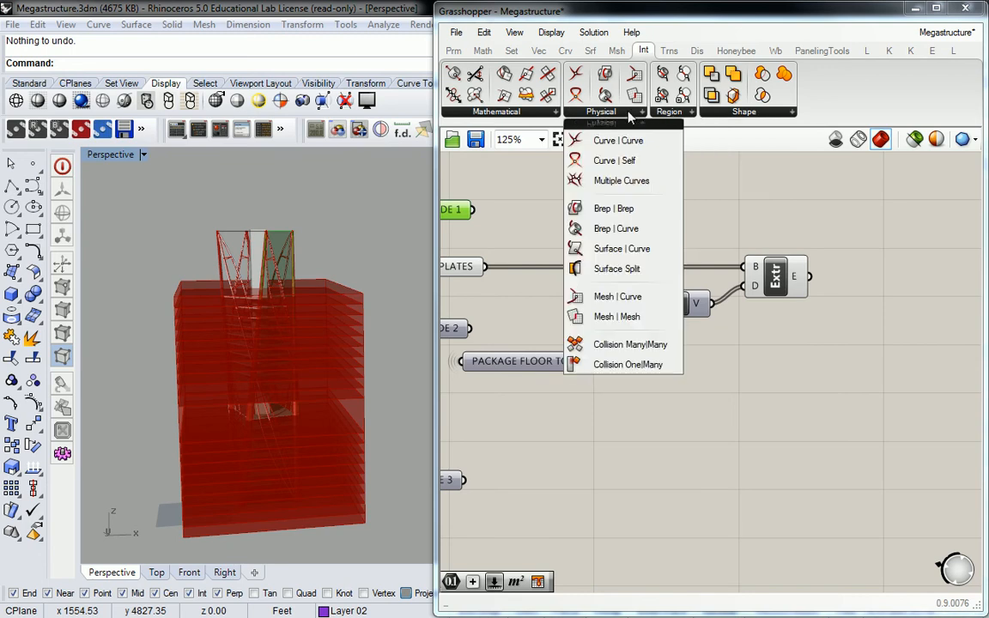
{"action": "left_click", "coordinate": [619, 208]}
{"action": "left_click", "coordinate": [767, 205]}
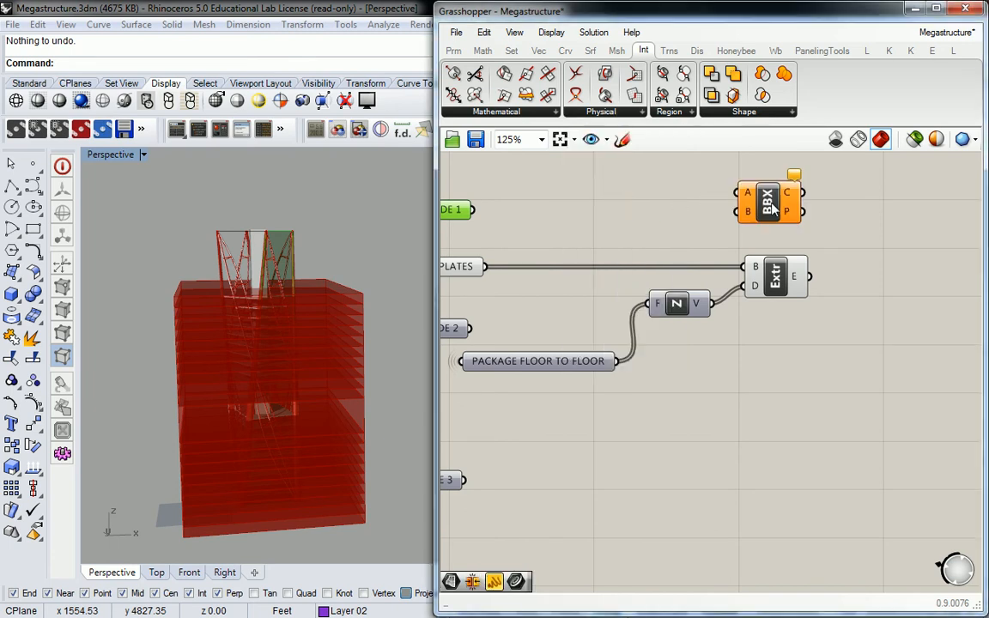
Step: Group the Brep | Brep component and label the group "Int > Phys"
{"action": "right_click_drag", "start_coordinate": [772, 206], "coordinate": [758, 216]}
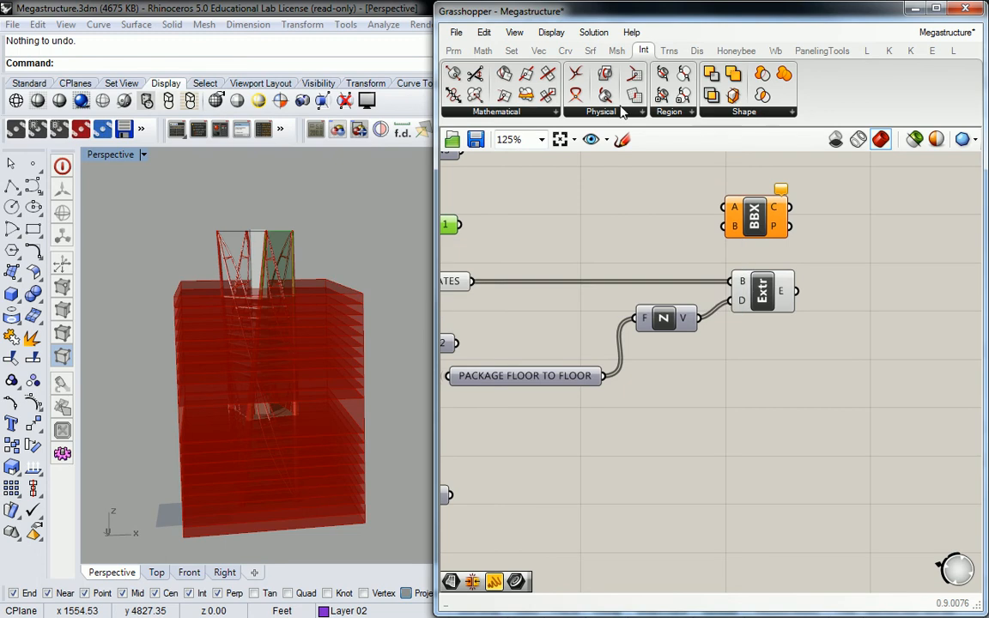
{"action": "left_click", "coordinate": [754, 194]}
{"action": "right_click", "coordinate": [754, 190]}
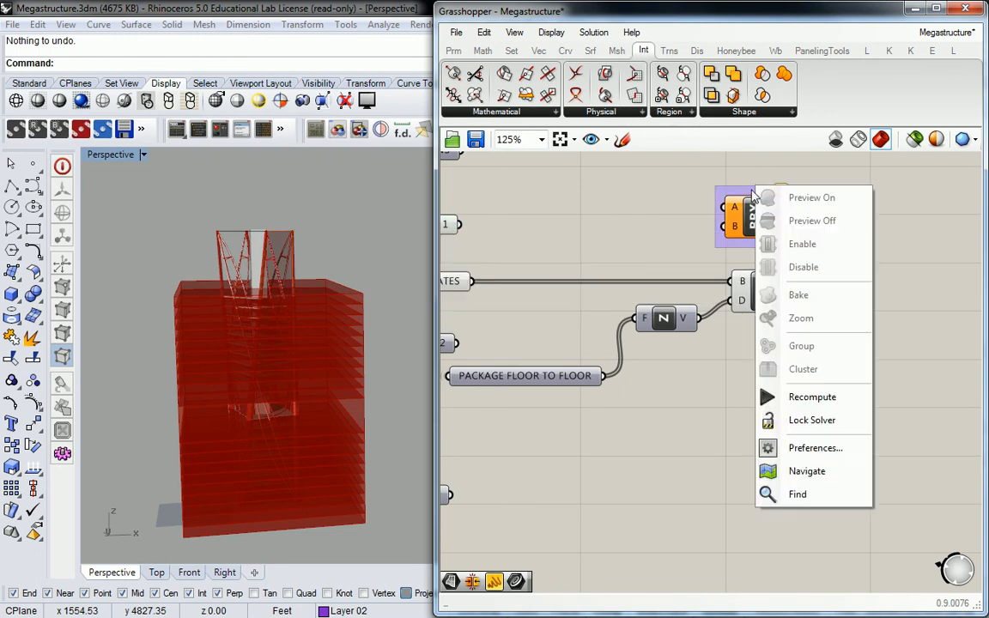
{"action": "right_click", "coordinate": [753, 190]}
{"action": "type", "text": "iNT > pHYS"}
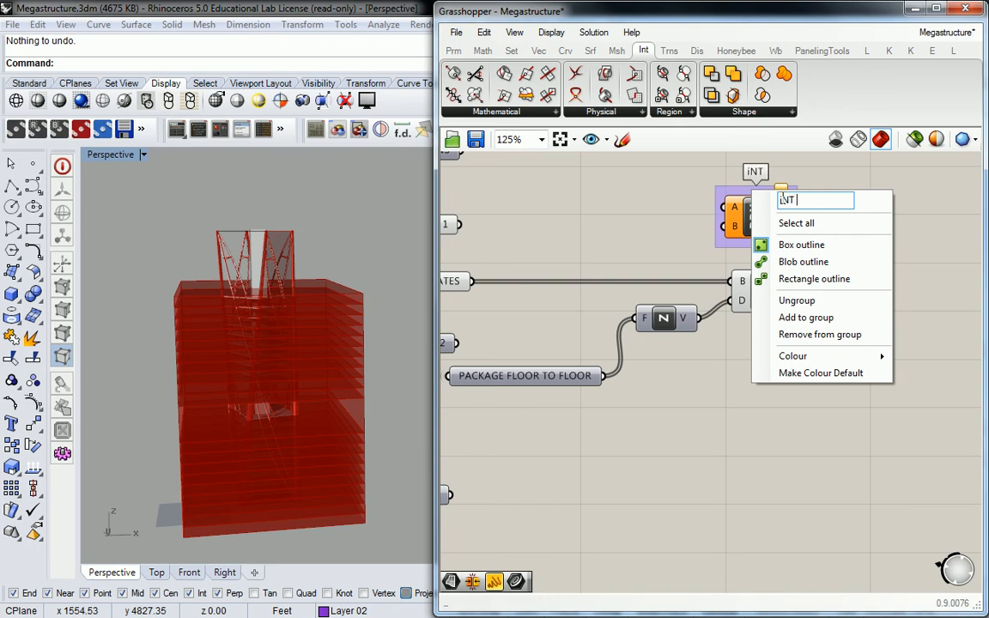
{"action": "key", "text": "BackSpace"}
{"action": "key", "text": "BackSpace"}
{"action": "key", "text": "BackSpace"}
{"action": "key", "text": "BackSpace"}
{"action": "key", "text": "BackSpace"}
{"action": "key", "text": "BackSpace"}
{"action": "key", "text": "BackSpace"}
{"action": "key", "text": "BackSpace"}
{"action": "key", "text": "BackSpace"}
{"action": "key", "text": "BackSpace"}
{"action": "type", "text": "Int > Phys"}
{"action": "left_click", "coordinate": [841, 167]}
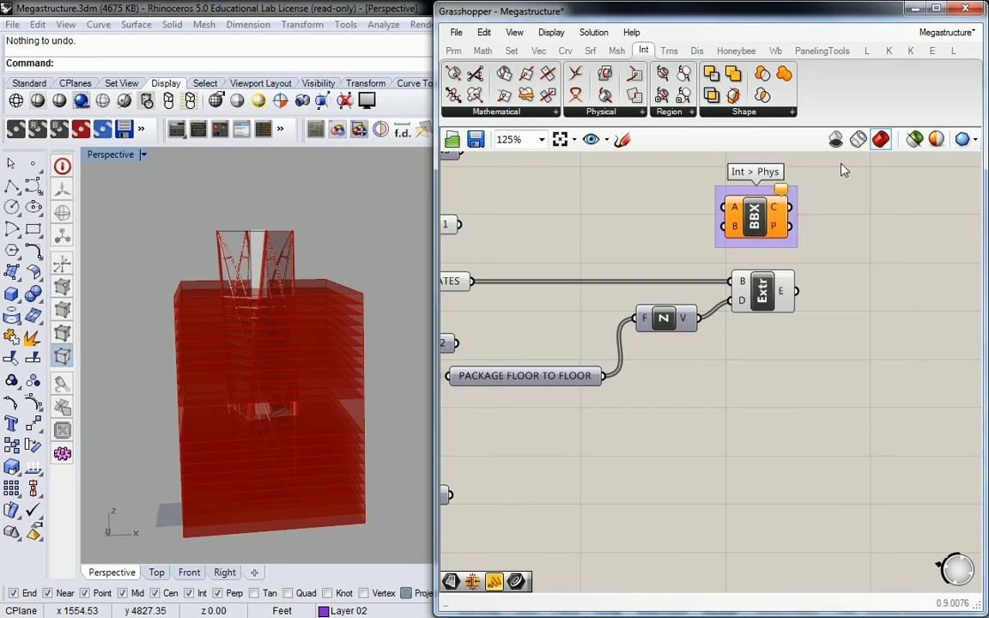
Step: Move the Brep | Brep component beyond Extrude and connect BASE FACADE 1 to its A input and the Extrude result to B
{"action": "right_click_drag", "start_coordinate": [841, 168], "coordinate": [796, 204]}
{"action": "right_click_drag", "start_coordinate": [722, 252], "coordinate": [761, 262]}
{"action": "left_click_drag", "start_coordinate": [761, 266], "coordinate": [905, 281]}
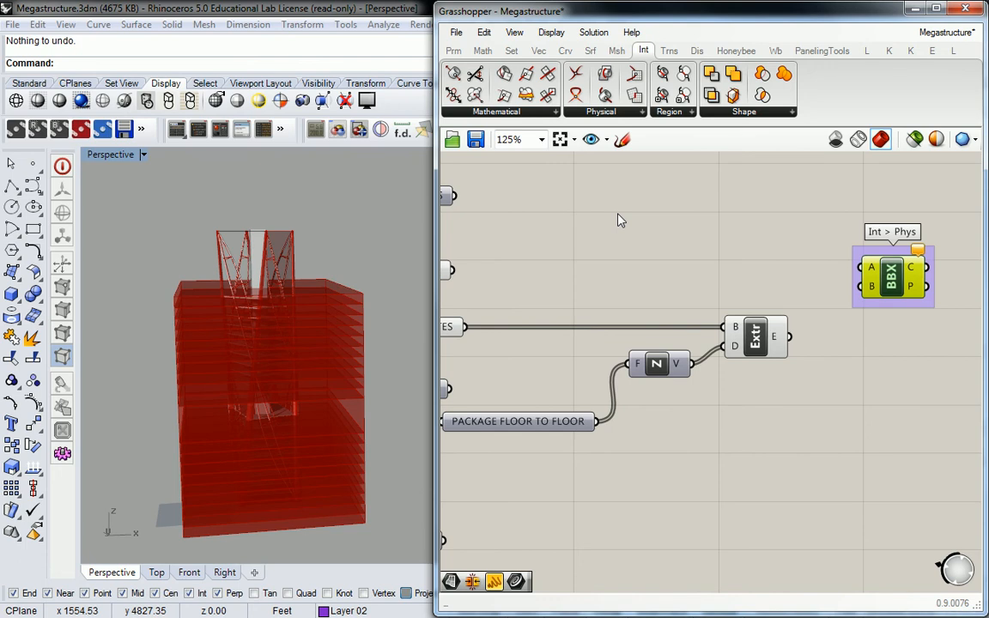
{"action": "right_click_drag", "start_coordinate": [621, 220], "coordinate": [724, 227]}
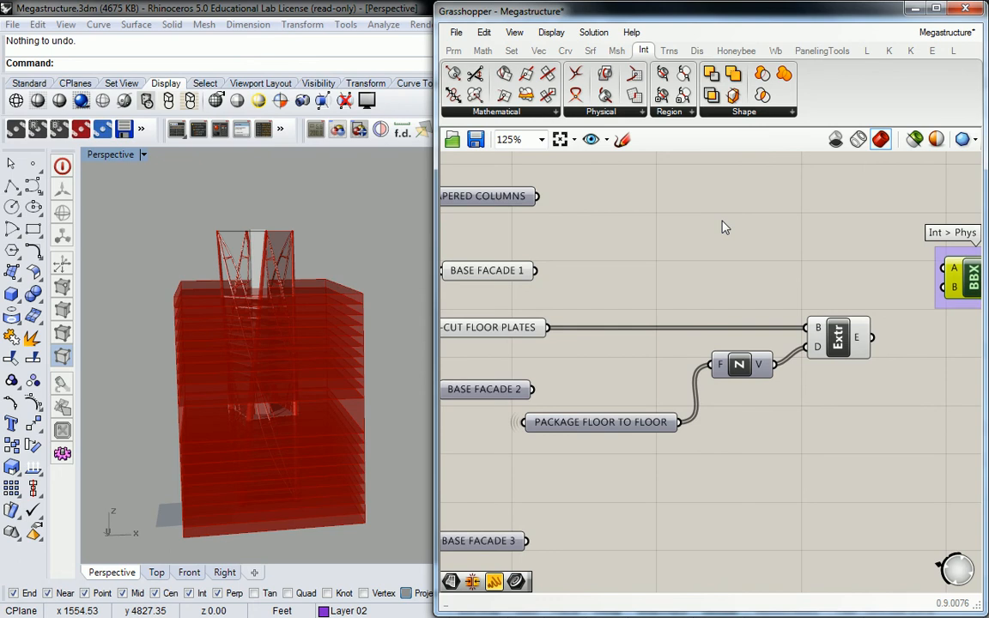
{"action": "right_click_drag", "start_coordinate": [724, 227], "coordinate": [713, 217]}
{"action": "left_click_drag", "start_coordinate": [526, 268], "coordinate": [927, 265]}
{"action": "left_click_drag", "start_coordinate": [864, 336], "coordinate": [934, 287]}
Step: Examine the facade and floor intersection curves up close in the Perspective view
{"action": "right_click_drag", "start_coordinate": [936, 311], "coordinate": [837, 322]}
{"action": "scroll", "coordinate": [336, 342], "scroll_direction": "up", "scroll_amount": 10}
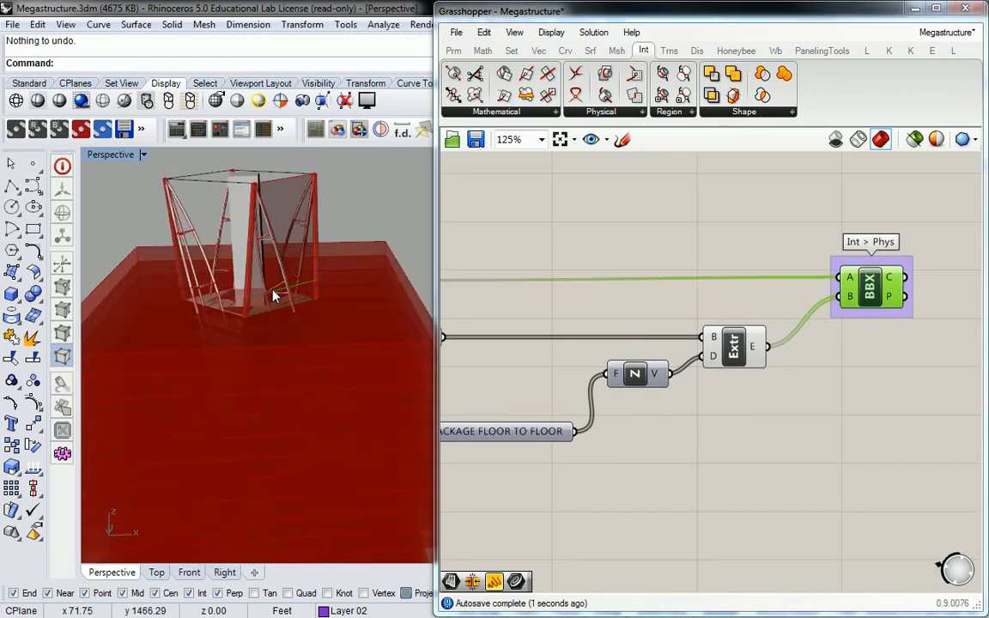
{"action": "right_click_drag", "start_coordinate": [303, 305], "coordinate": [303, 305]}
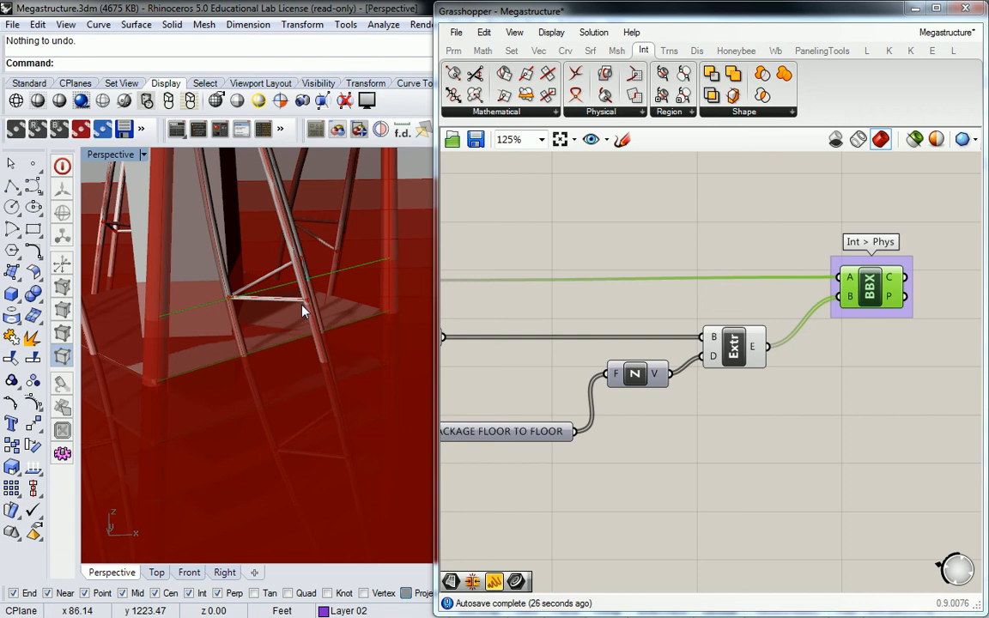
Step: Add a panel beside the Brep | Brep component and connect the C output to it to list the intersection curves
{"action": "left_click", "coordinate": [454, 51]}
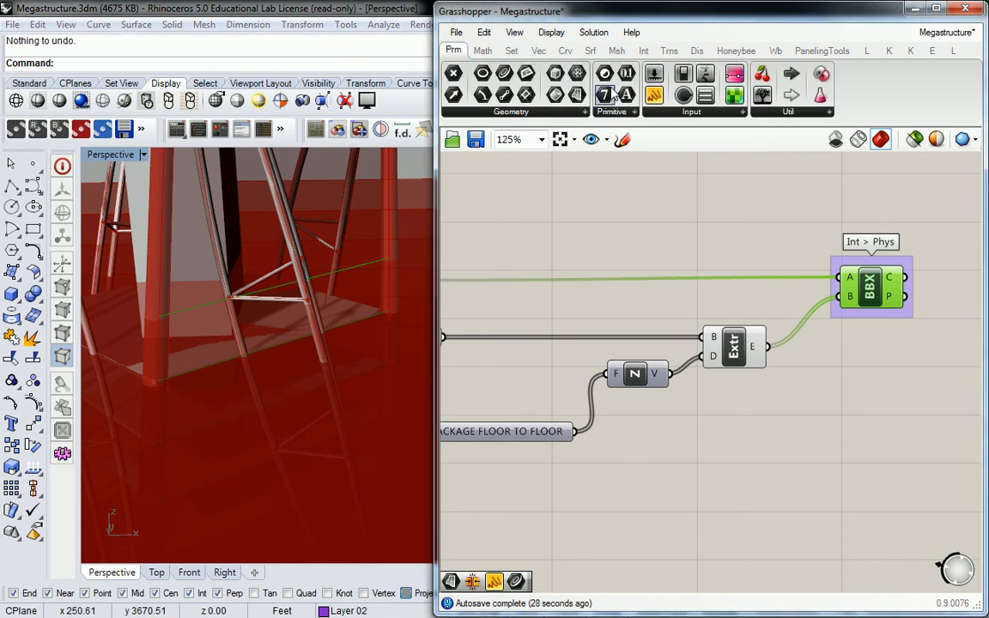
{"action": "left_click", "coordinate": [655, 97]}
{"action": "scroll", "coordinate": [659, 115], "scroll_direction": "down", "scroll_amount": 3}
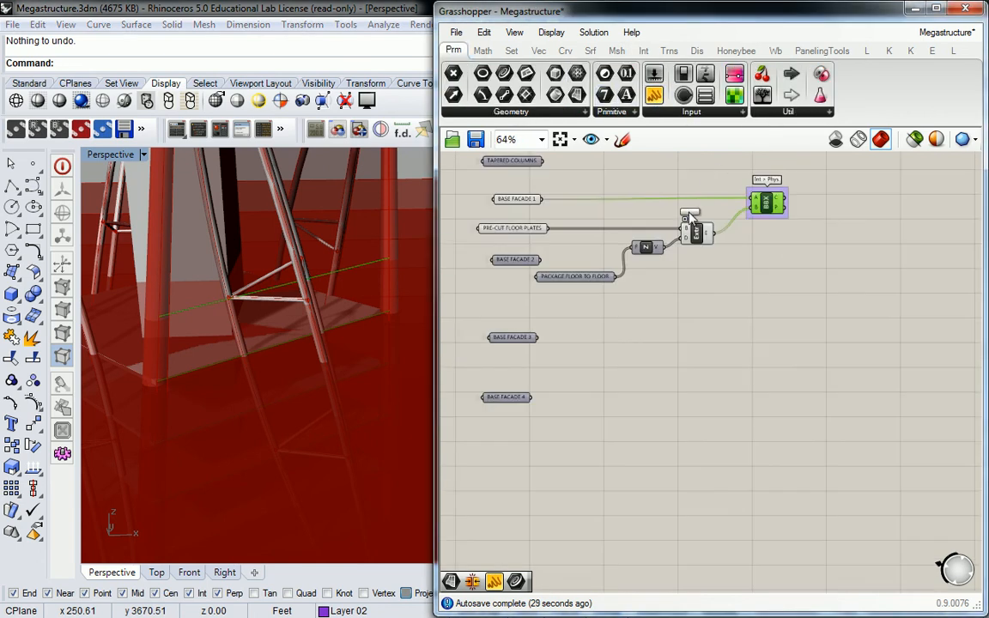
{"action": "left_click", "coordinate": [828, 180]}
{"action": "scroll", "coordinate": [817, 194], "scroll_direction": "up", "scroll_amount": 4}
{"action": "right_click_drag", "start_coordinate": [818, 198], "coordinate": [720, 270]}
{"action": "left_click_drag", "start_coordinate": [675, 284], "coordinate": [844, 250]}
{"action": "right_click_drag", "start_coordinate": [845, 250], "coordinate": [736, 251]}
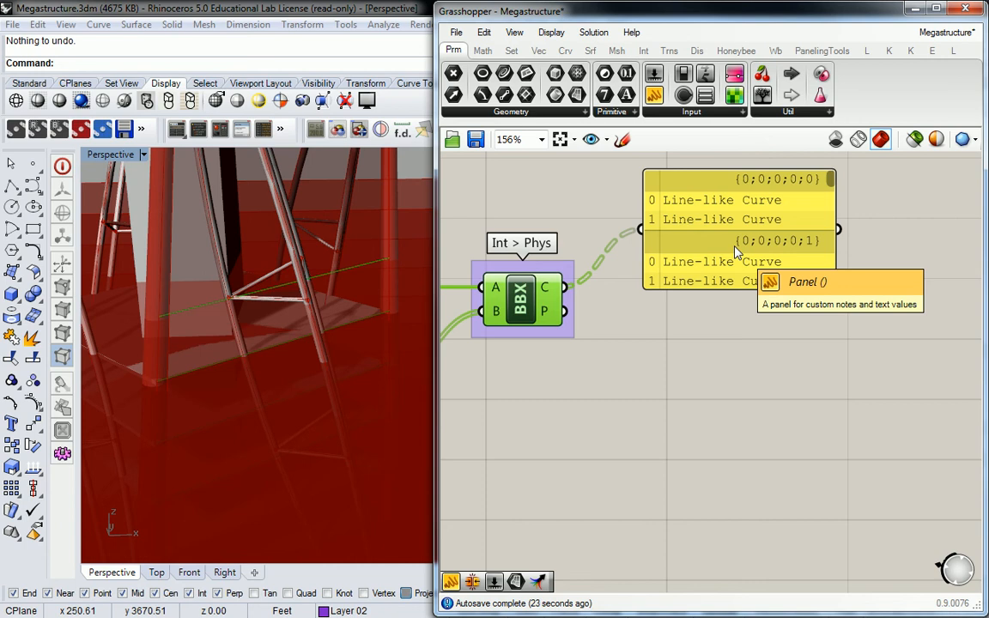
Step: Add a Loft component below the panel and connect the Brep | Brep curves to its C input
{"action": "left_click", "coordinate": [591, 51]}
{"action": "left_click", "coordinate": [625, 111]}
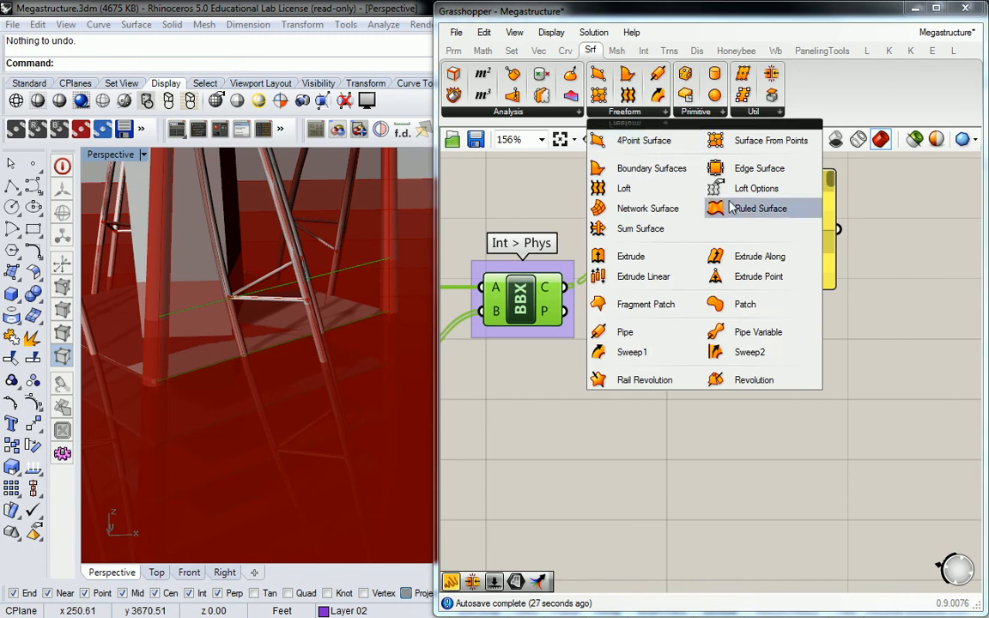
{"action": "left_click", "coordinate": [625, 189]}
{"action": "left_click", "coordinate": [674, 342]}
{"action": "left_click_drag", "start_coordinate": [565, 287], "coordinate": [637, 331]}
{"action": "left_click", "coordinate": [679, 342]}
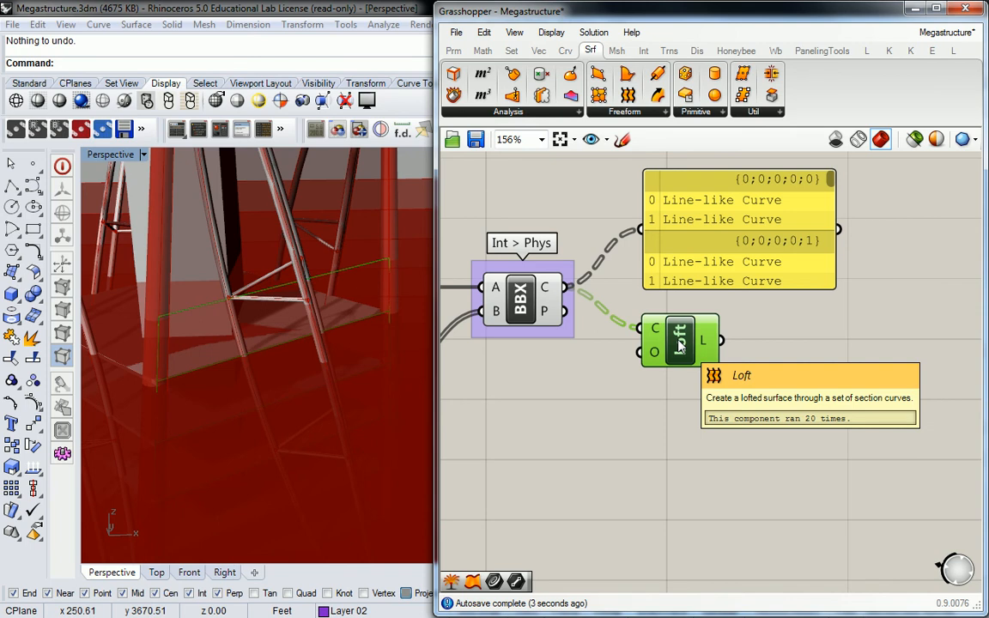
Step: Turn off the previews of the input parameters, Extrude, its Z vector and the Brep | Brep component, leaving Loft visible
{"action": "scroll", "coordinate": [620, 404], "scroll_direction": "down", "scroll_amount": 5}
{"action": "left_click_drag", "start_coordinate": [534, 243], "coordinate": [797, 450]}
{"action": "key", "text": "space"}
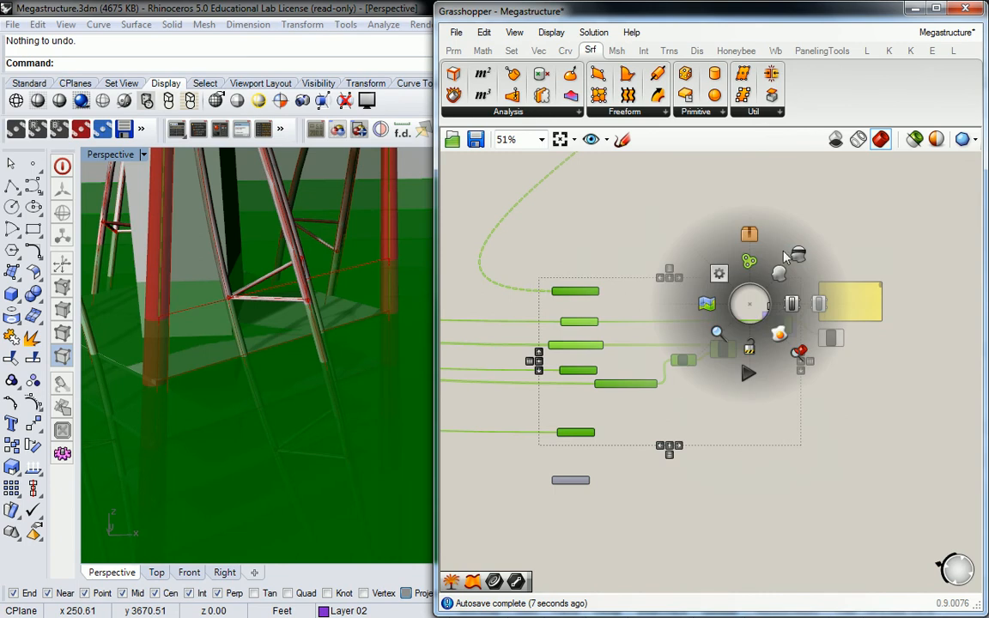
{"action": "left_click", "coordinate": [796, 256]}
Step: Orbit around the tower and highlight the Loft component to inspect the lofted facade strips between floors
{"action": "right_click_drag", "start_coordinate": [271, 373], "coordinate": [263, 334]}
{"action": "scroll", "coordinate": [263, 334], "scroll_direction": "down", "scroll_amount": 6}
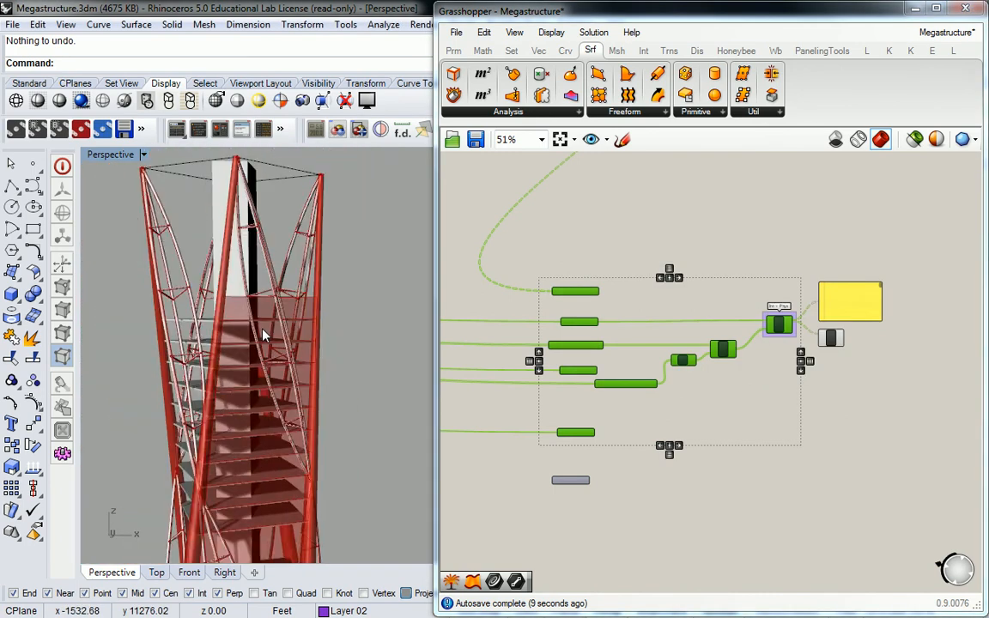
{"action": "scroll", "coordinate": [263, 334], "scroll_direction": "down", "scroll_amount": 10}
{"action": "scroll", "coordinate": [252, 420], "scroll_direction": "up", "scroll_amount": 9}
{"action": "right_click_drag", "start_coordinate": [252, 420], "coordinate": [295, 394]}
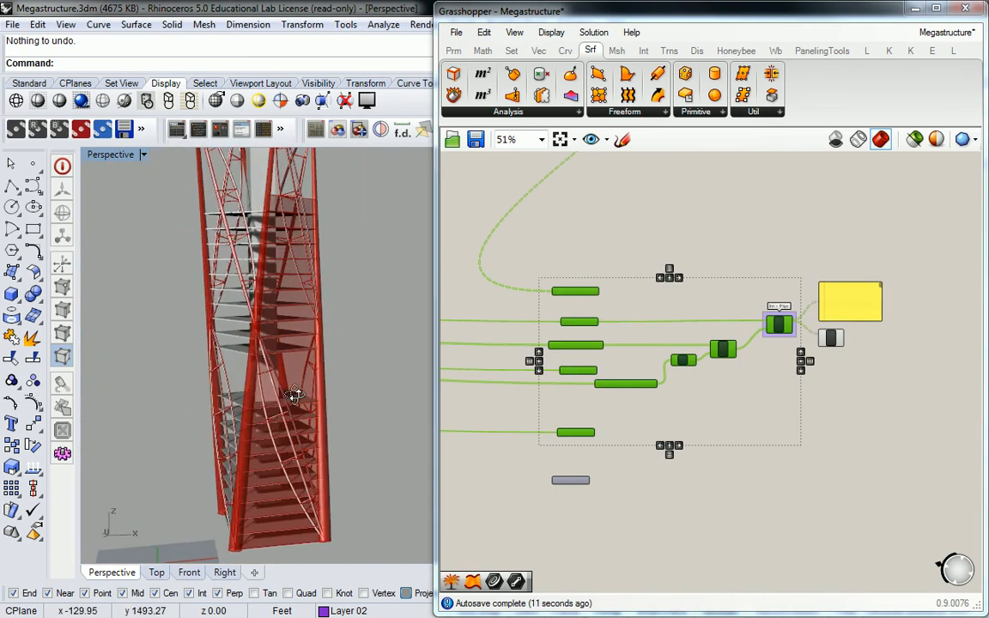
{"action": "left_click", "coordinate": [831, 338]}
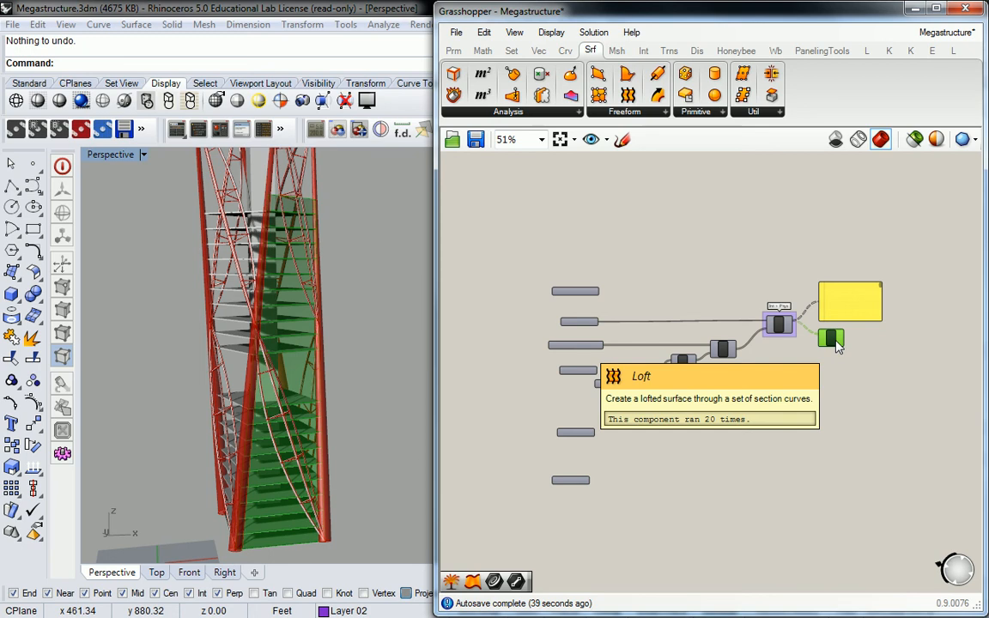
Step: Add an Isotrim component beside the Loft component and a Divide Domain² component below it
{"action": "left_click", "coordinate": [848, 327]}
{"action": "scroll", "coordinate": [751, 276], "scroll_direction": "up", "scroll_amount": 5}
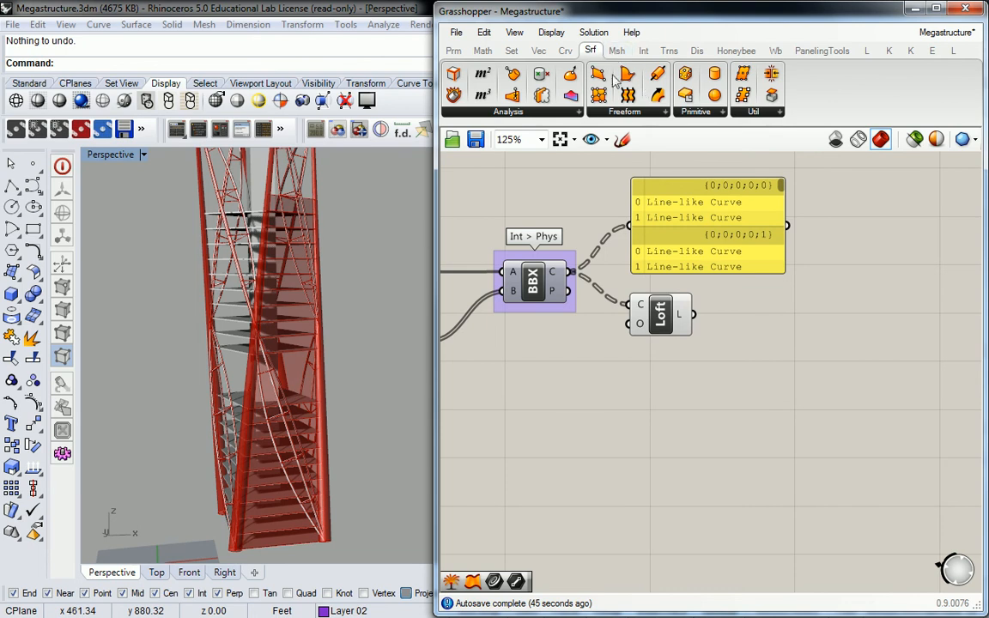
{"action": "left_click", "coordinate": [754, 112]}
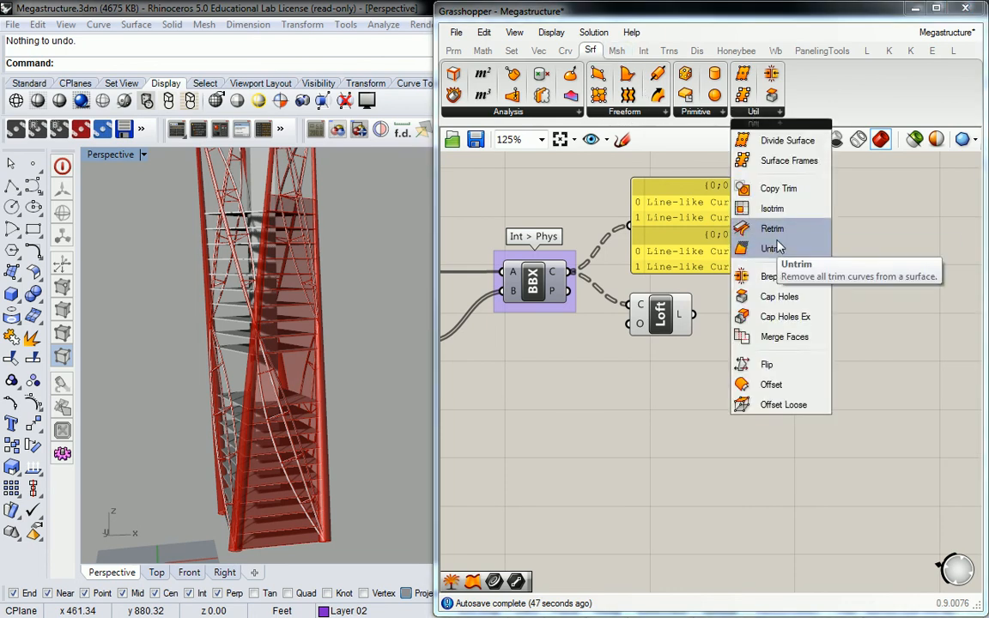
{"action": "left_click_drag", "start_coordinate": [784, 211], "coordinate": [802, 327]}
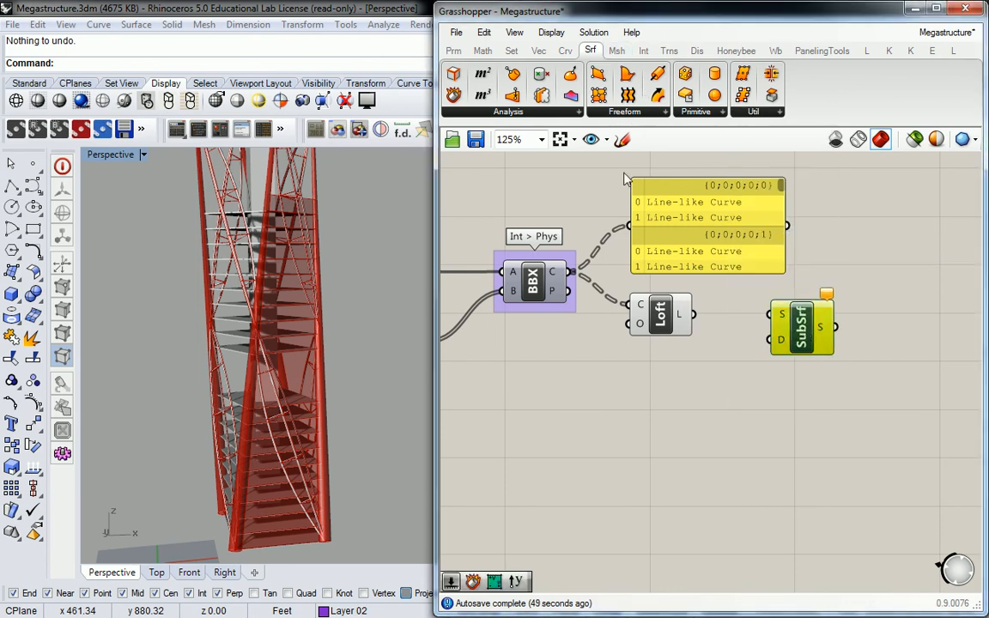
{"action": "left_click", "coordinate": [481, 51]}
{"action": "left_click", "coordinate": [488, 111]}
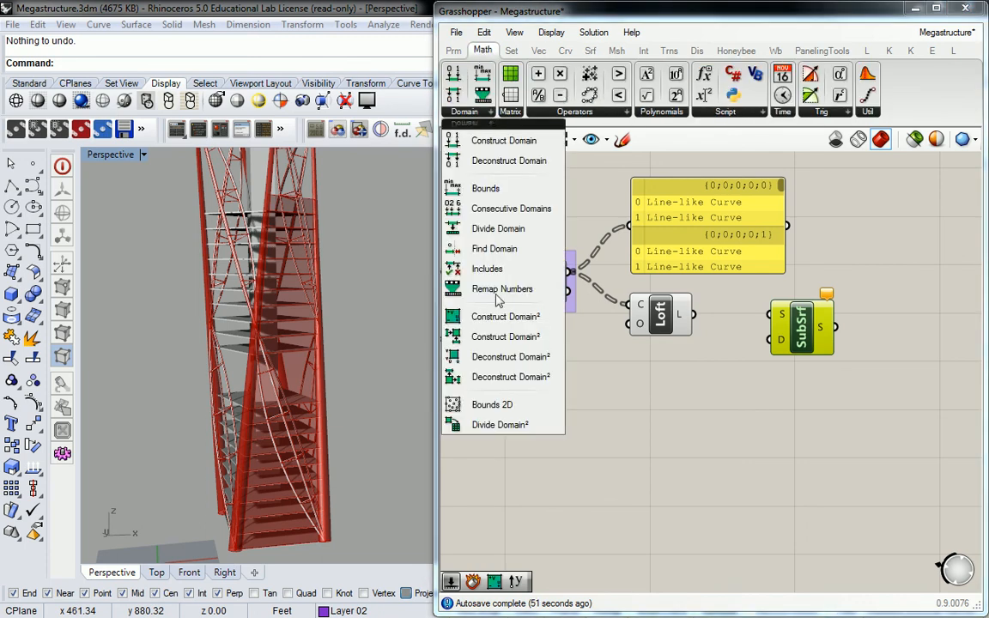
{"action": "left_click_drag", "start_coordinate": [504, 425], "coordinate": [730, 388]}
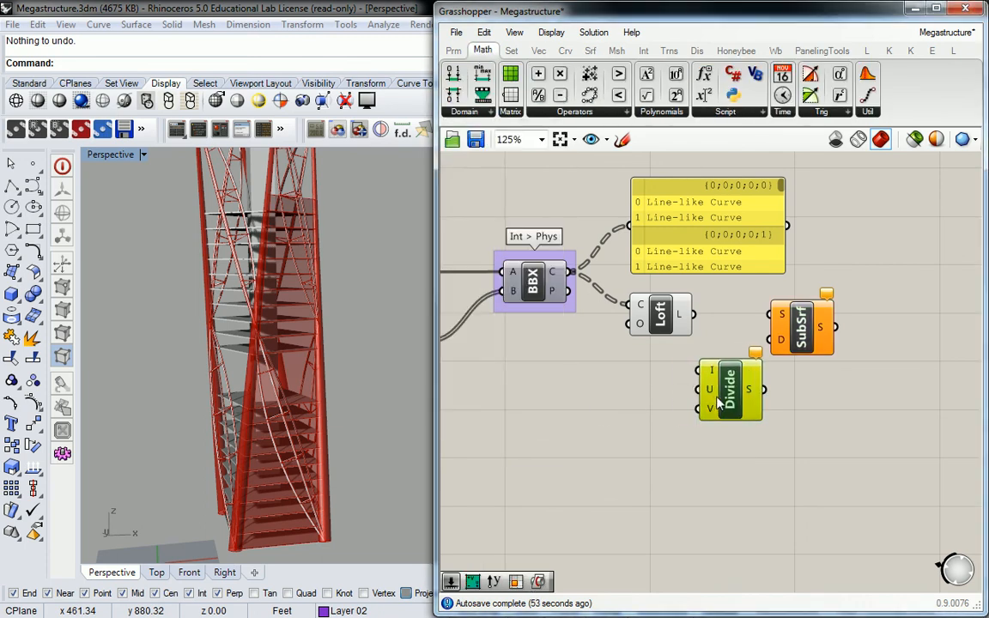
Step: Connect the Loft output to Isotrim's S and Divide Domain²'s I inputs, and the divided domain to Isotrim's D input
{"action": "left_click_drag", "start_coordinate": [803, 339], "coordinate": [811, 339]}
{"action": "left_click", "coordinate": [727, 328]}
{"action": "left_click_drag", "start_coordinate": [695, 315], "coordinate": [779, 316]}
{"action": "left_click_drag", "start_coordinate": [764, 390], "coordinate": [780, 340]}
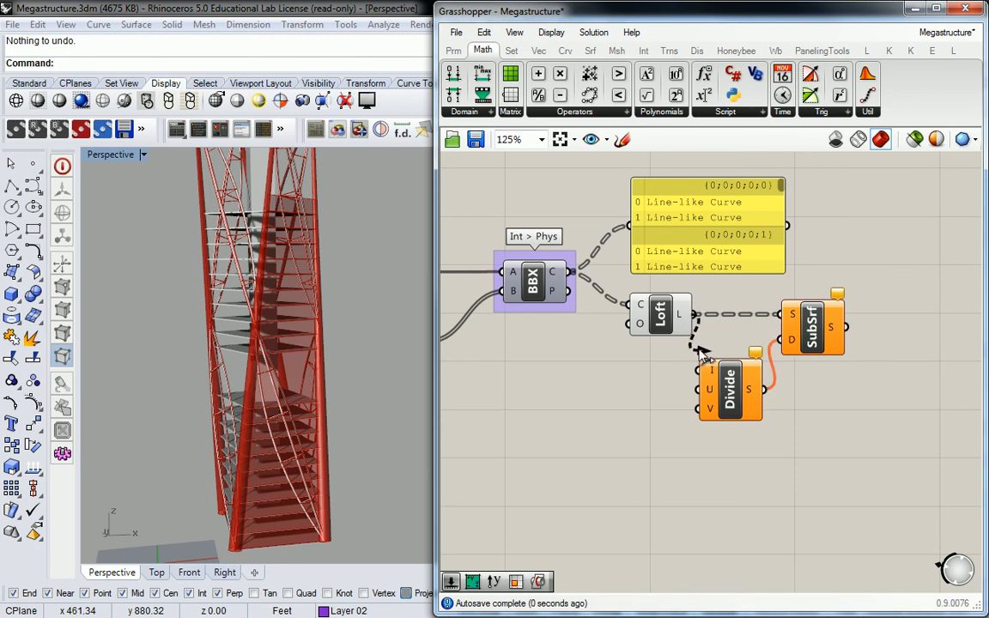
{"action": "left_click_drag", "start_coordinate": [694, 315], "coordinate": [699, 370]}
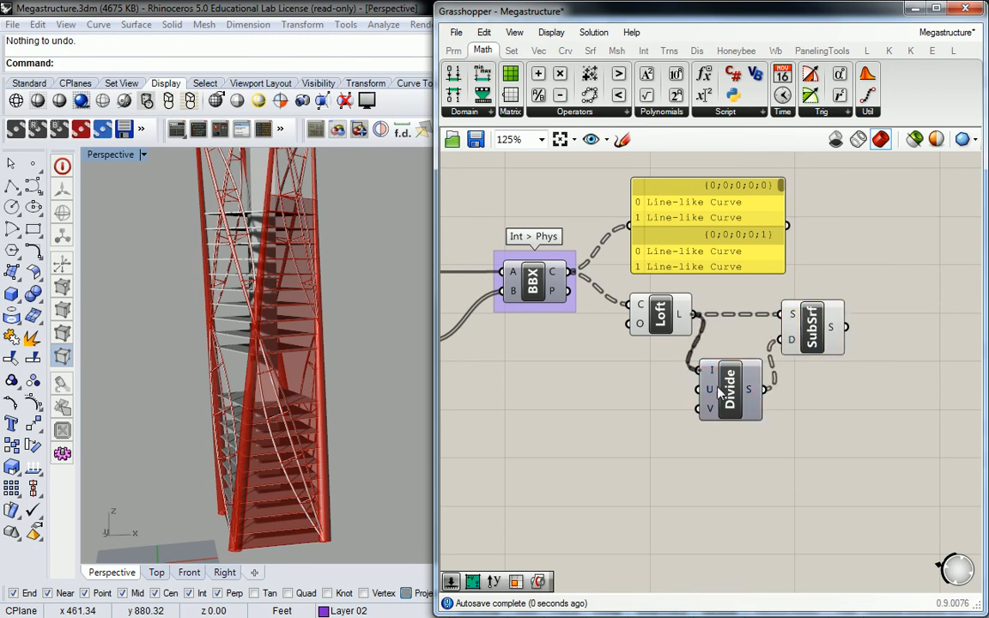
Step: Add two number sliders ranging from 0 to 10 and connect them to Divide Domain²'s U and V inputs
{"action": "double_click", "coordinate": [595, 388]}
{"action": "type", "text": "0<50"}
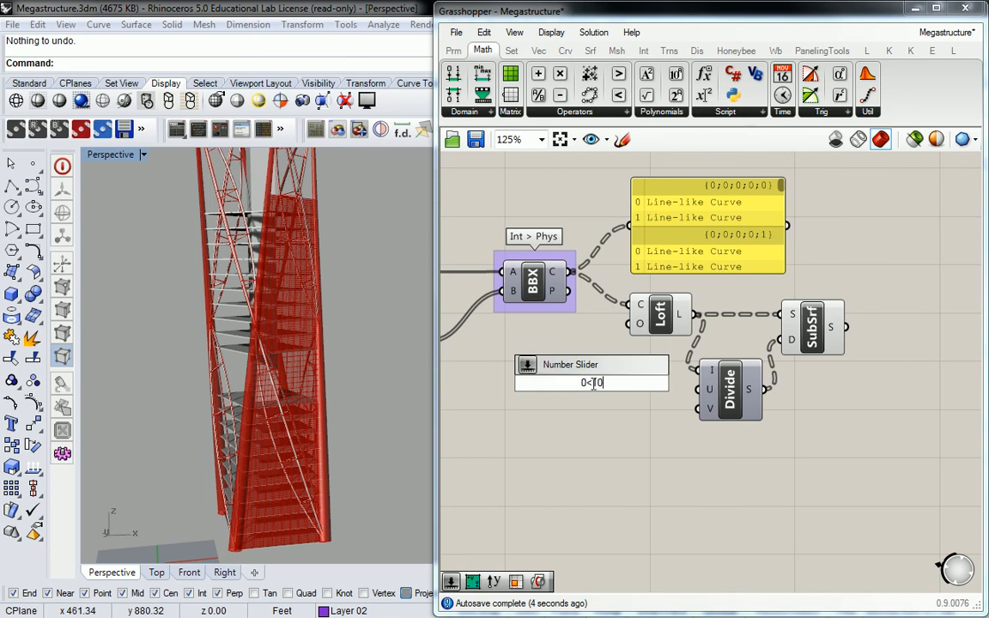
{"action": "key", "text": "Return"}
{"action": "left_click", "coordinate": [594, 391]}
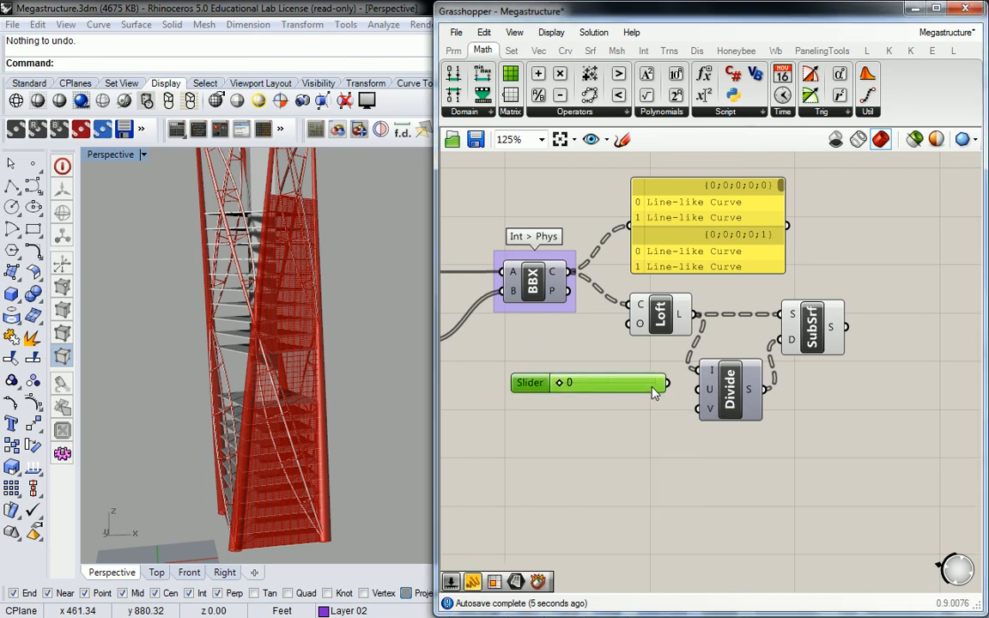
{"action": "left_click_drag", "start_coordinate": [651, 391], "coordinate": [697, 409]}
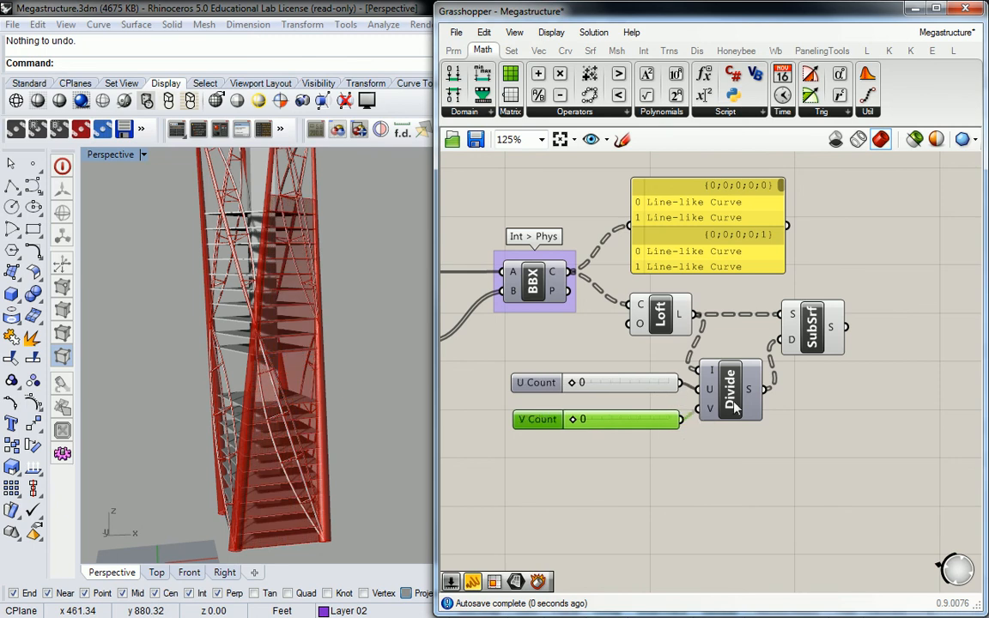
Step: Set the V Count to 6 and the U Count to 1, and check the highlighted Isotrim facade divisions on the tower
{"action": "left_click", "coordinate": [823, 333]}
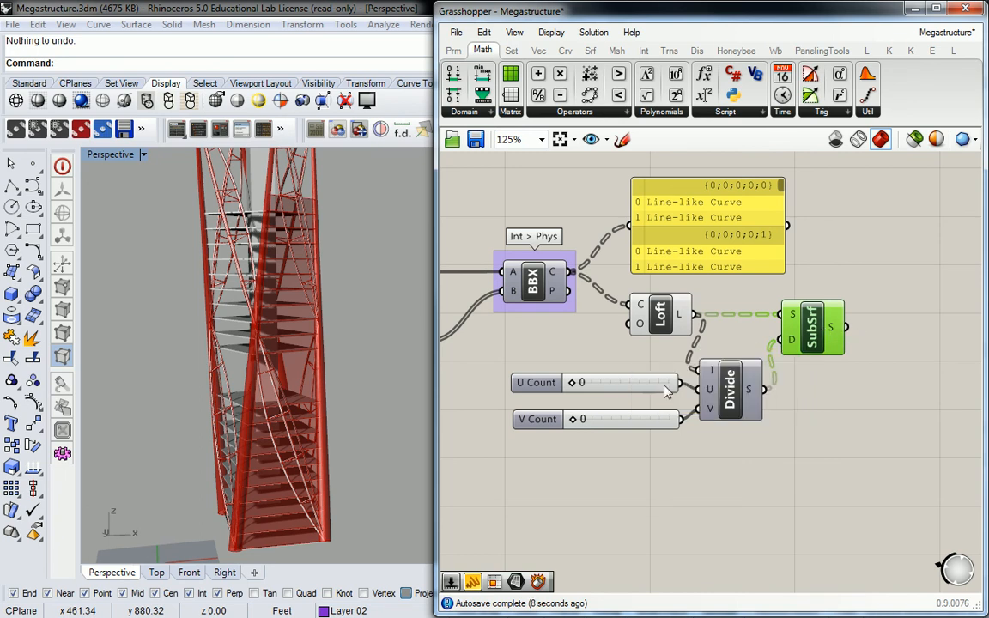
{"action": "scroll", "coordinate": [582, 412], "scroll_direction": "up", "scroll_amount": 3}
{"action": "left_click_drag", "start_coordinate": [588, 406], "coordinate": [679, 407]}
{"action": "left_click_drag", "start_coordinate": [588, 350], "coordinate": [601, 351]}
{"action": "mouse_move", "coordinate": [290, 339]}
{"action": "right_mouse_down", "text": "shift"}
{"action": "mouse_move", "coordinate": [265, 328]}
{"action": "mouse_move", "coordinate": [282, 337]}
{"action": "right_mouse_up", "text": "shift"}
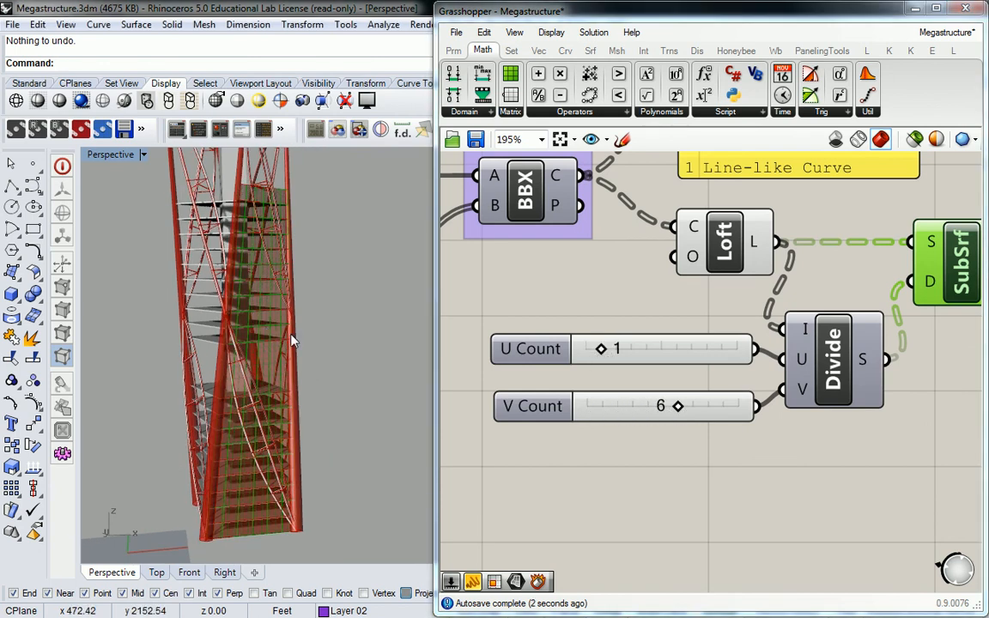
{"action": "right_click_drag", "start_coordinate": [336, 395], "coordinate": [318, 392]}
{"action": "scroll", "coordinate": [318, 393], "scroll_direction": "up", "scroll_amount": 3}
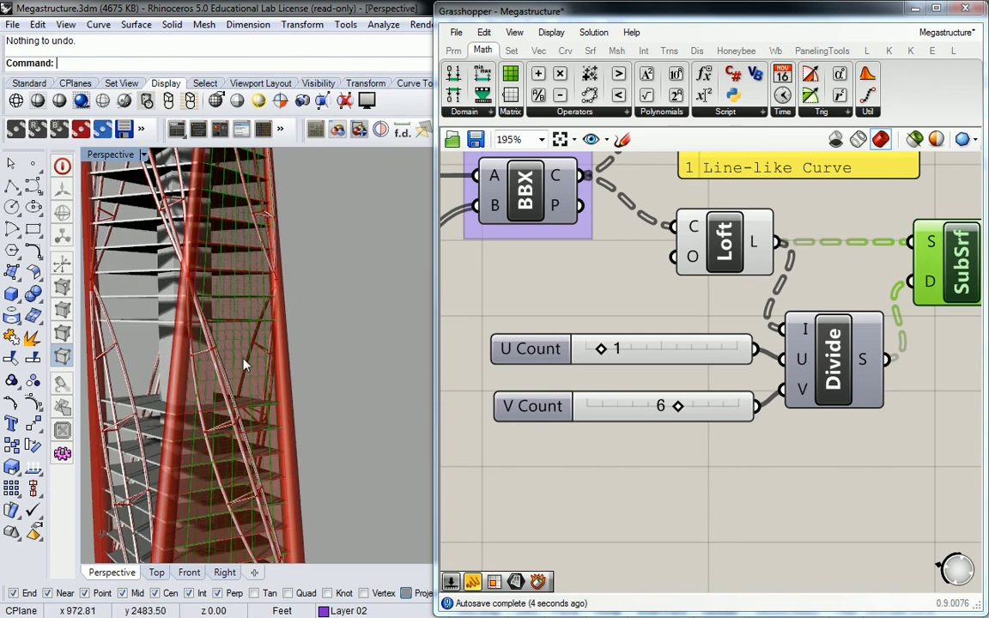
Step: Turn off the Loft component's preview and highlight Isotrim to inspect the subdivided facade panels between floors
{"action": "scroll", "coordinate": [601, 292], "scroll_direction": "down", "scroll_amount": 5}
{"action": "right_click_drag", "start_coordinate": [639, 314], "coordinate": [661, 319]}
{"action": "left_click_drag", "start_coordinate": [520, 201], "coordinate": [714, 335]}
{"action": "left_click_drag", "start_coordinate": [592, 201], "coordinate": [757, 391]}
{"action": "middle_click", "coordinate": [723, 309]}
{"action": "left_click", "coordinate": [770, 262]}
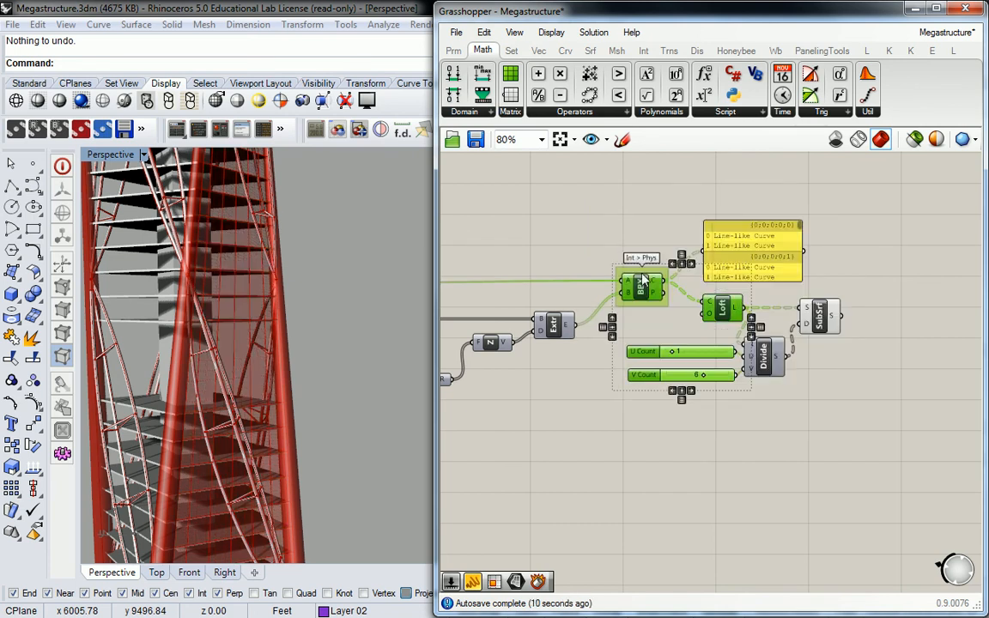
{"action": "left_click", "coordinate": [825, 316]}
{"action": "right_click_drag", "start_coordinate": [382, 399], "coordinate": [181, 317]}
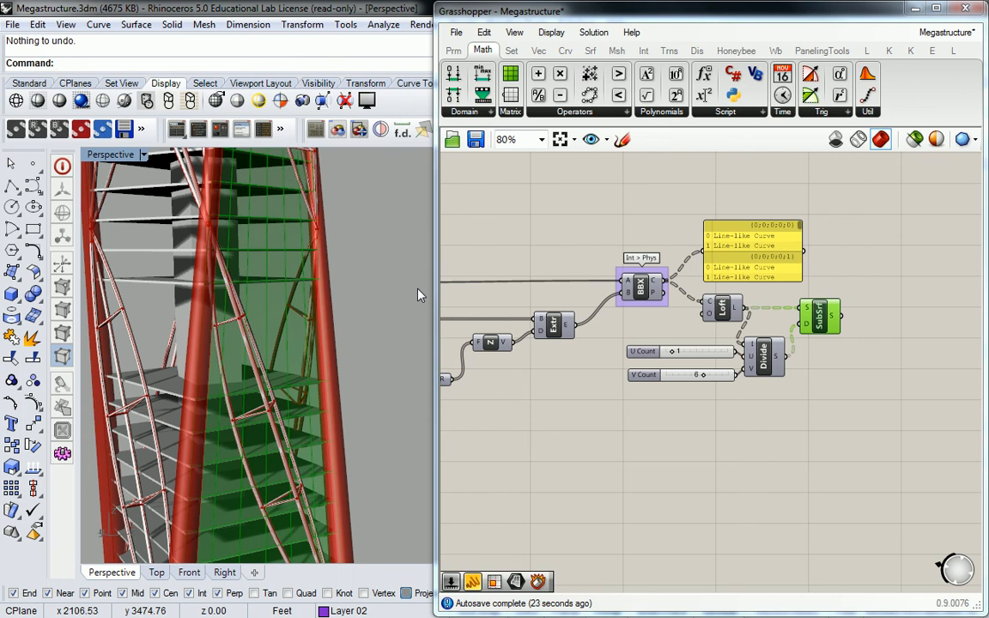
Step: Select the panel that lists the Brep | Brep intersection curves
{"action": "right_click_drag", "start_coordinate": [612, 200], "coordinate": [768, 229]}
{"action": "scroll", "coordinate": [766, 227], "scroll_direction": "down", "scroll_amount": 1}
{"action": "scroll", "coordinate": [764, 220], "scroll_direction": "up", "scroll_amount": 1}
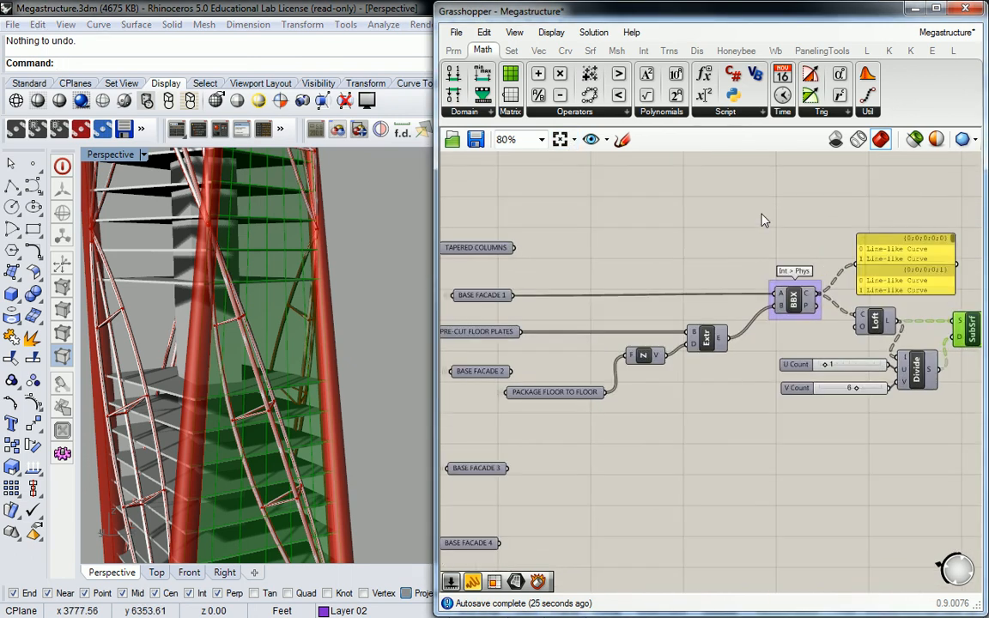
{"action": "scroll", "coordinate": [747, 221], "scroll_direction": "down", "scroll_amount": 1}
{"action": "left_click", "coordinate": [846, 249]}
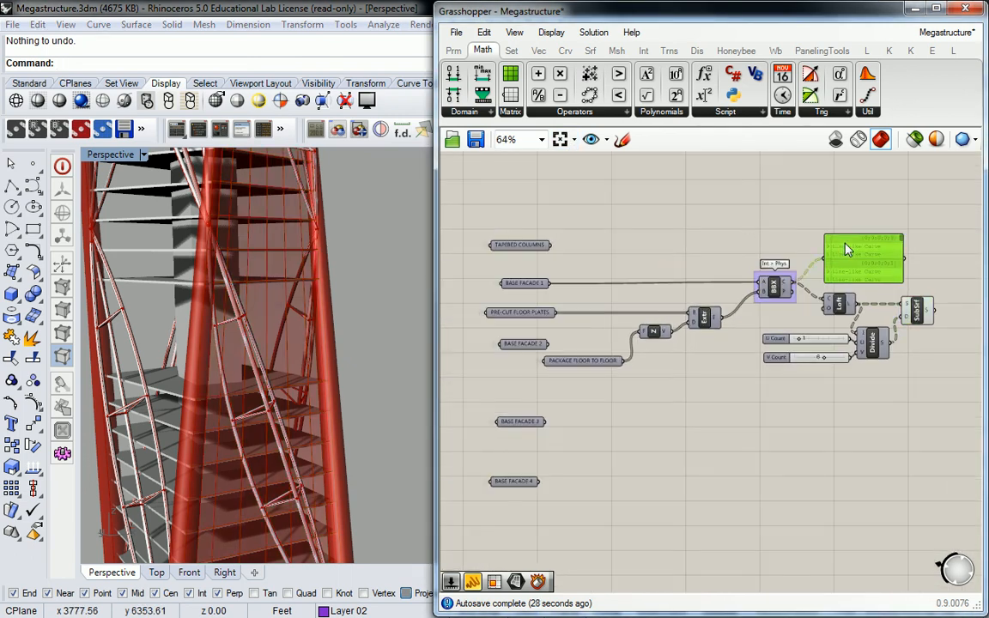